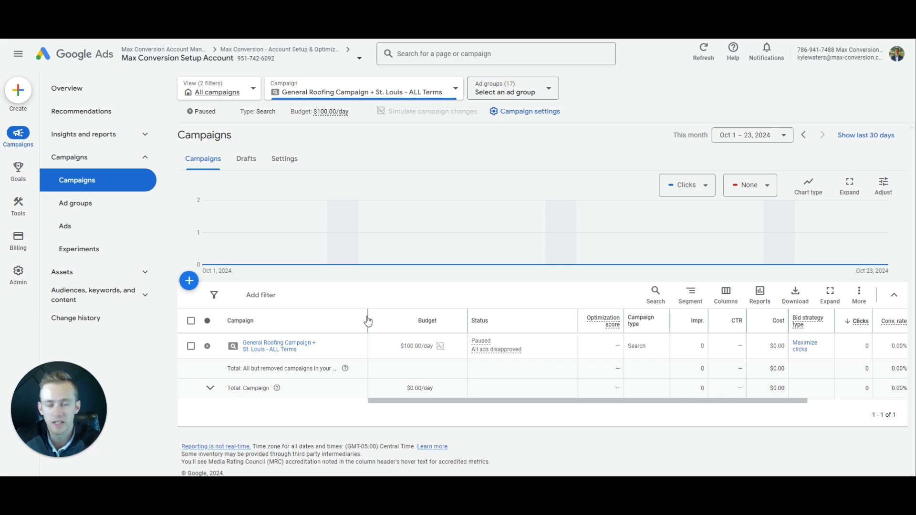
# - Open Keyword Planner's Discover new keywords tool, dismissing the ads-not-running warning
pyautogui.click(478, 54)
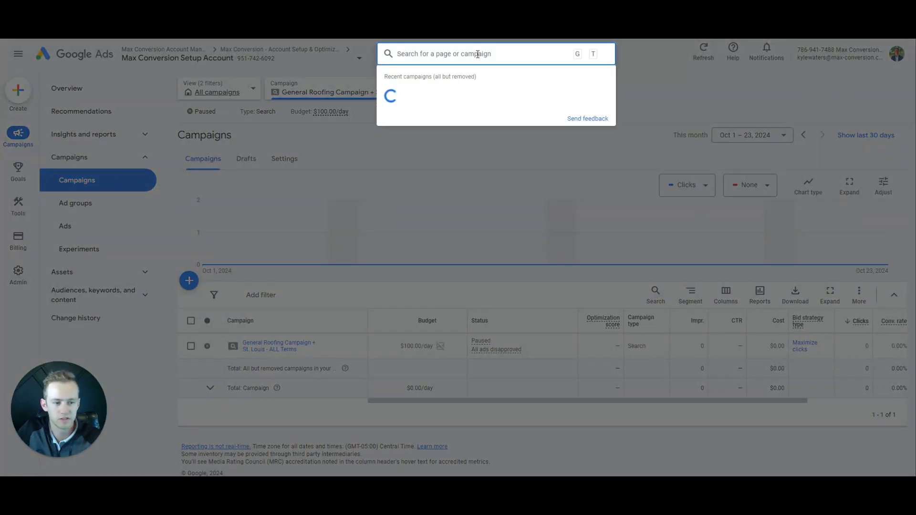
pyautogui.write('keywo')
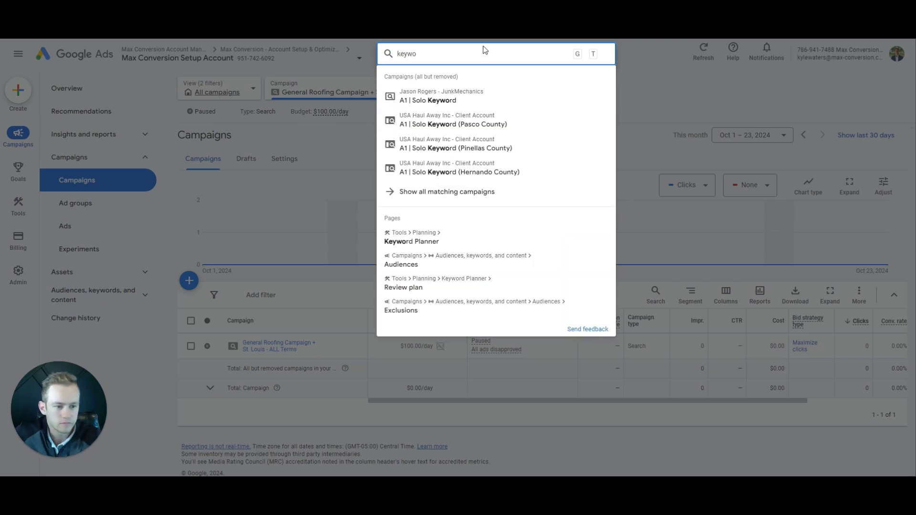
pyautogui.click(448, 236)
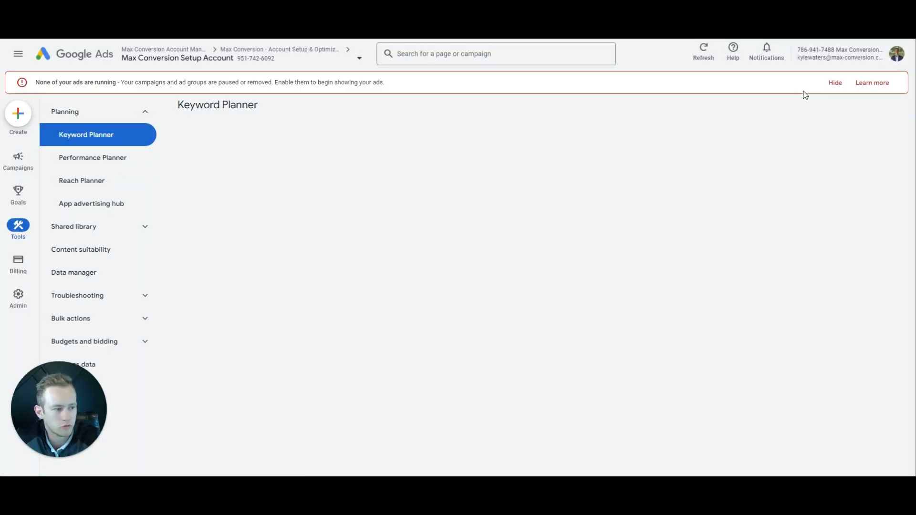
pyautogui.click(835, 83)
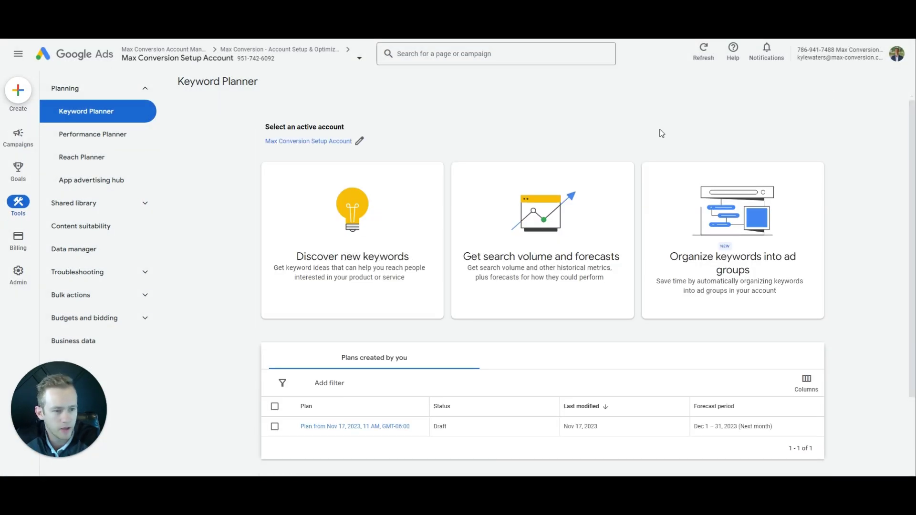
pyautogui.click(365, 248)
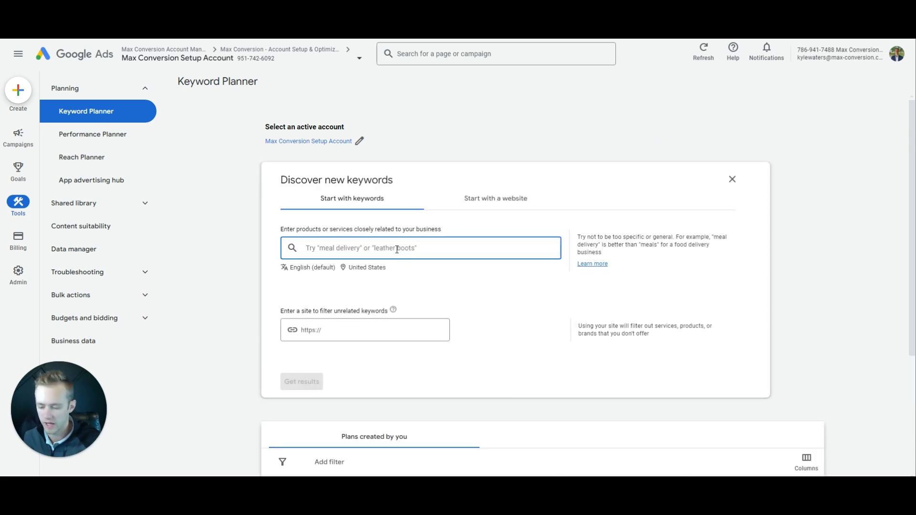
# - Target the St. Louis MO region instead of United States
pyautogui.click(365, 268)
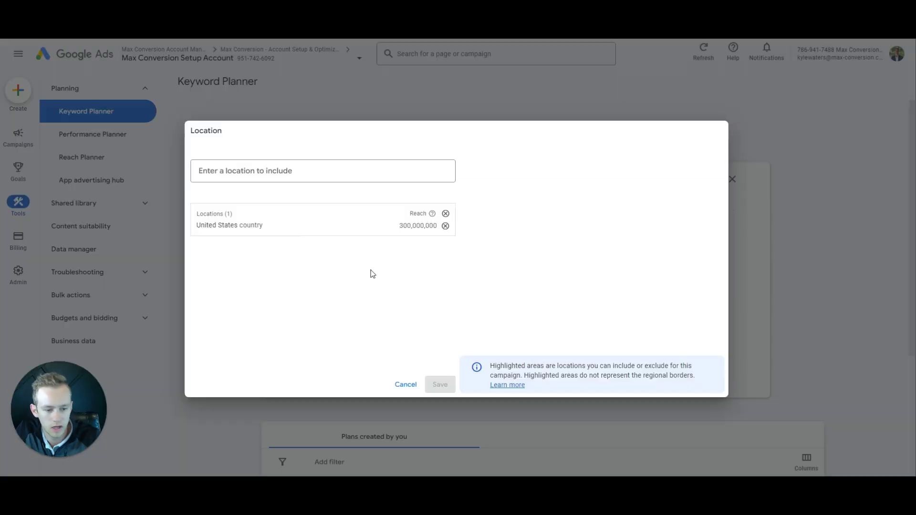
pyautogui.click(273, 173)
pyautogui.write('st louis')
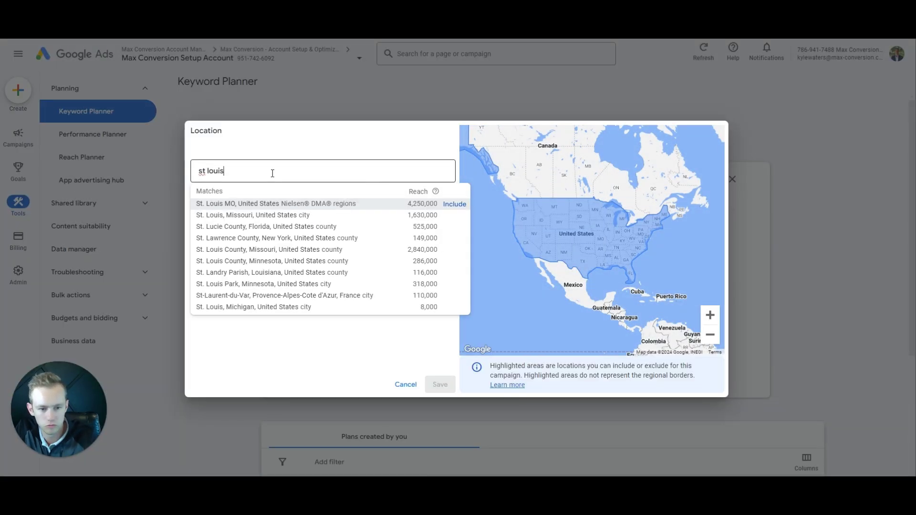
pyautogui.click(452, 204)
pyautogui.click(445, 237)
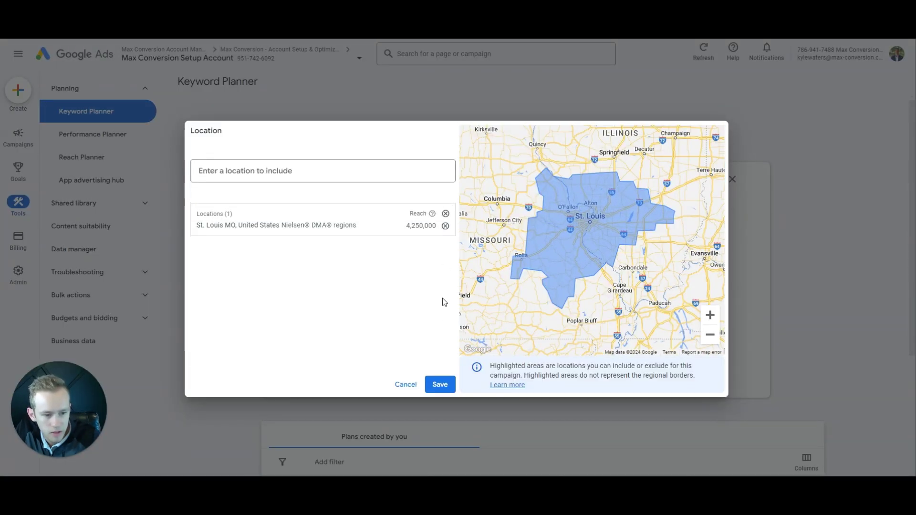
pyautogui.click(439, 383)
# - Get ideas for roofing company near me, roofing company st louis, roofing installation near me, roofing installation, metal roofing
pyautogui.click(362, 242)
pyautogui.write('roofing company')
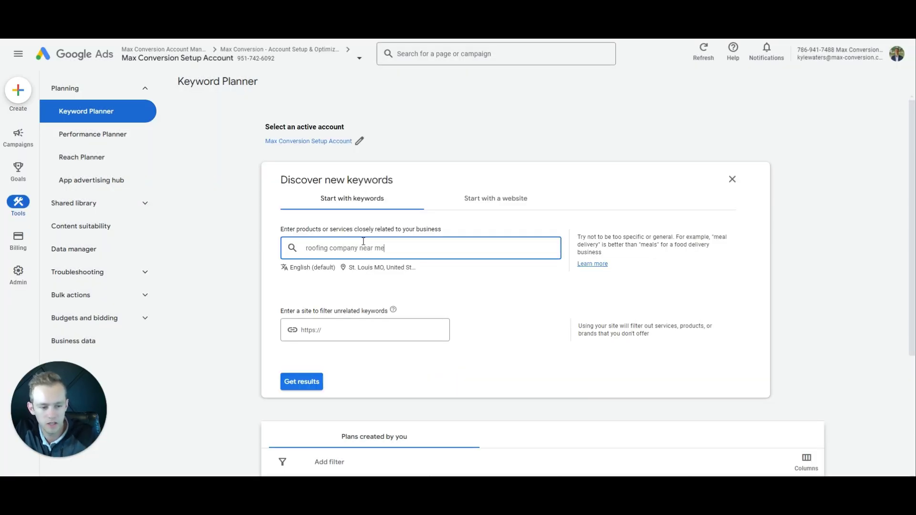
pyautogui.write(' near me')
pyautogui.press('Return')
pyautogui.write('roofing company st louis')
pyautogui.press('Return')
pyautogui.write('roofing installation near me')
pyautogui.press('Return')
pyautogui.write('roofing installation')
pyautogui.press('Return')
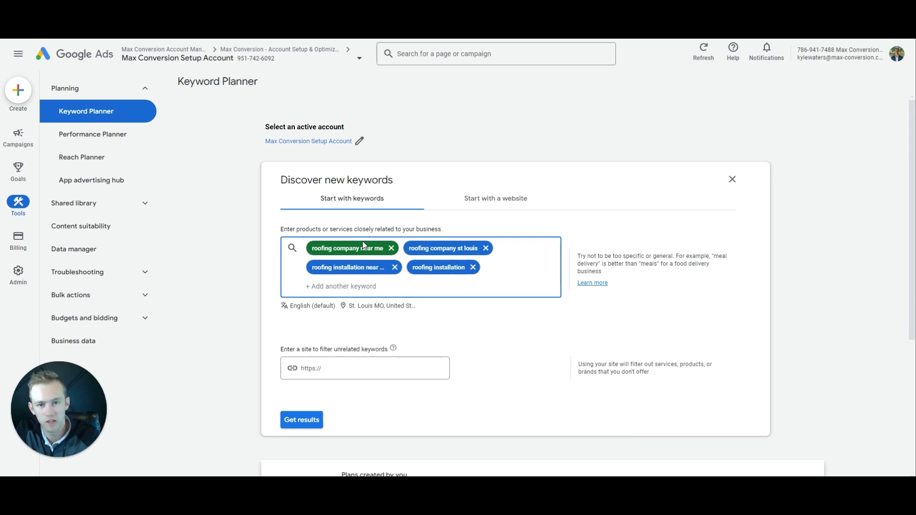
pyautogui.write('metal roofing')
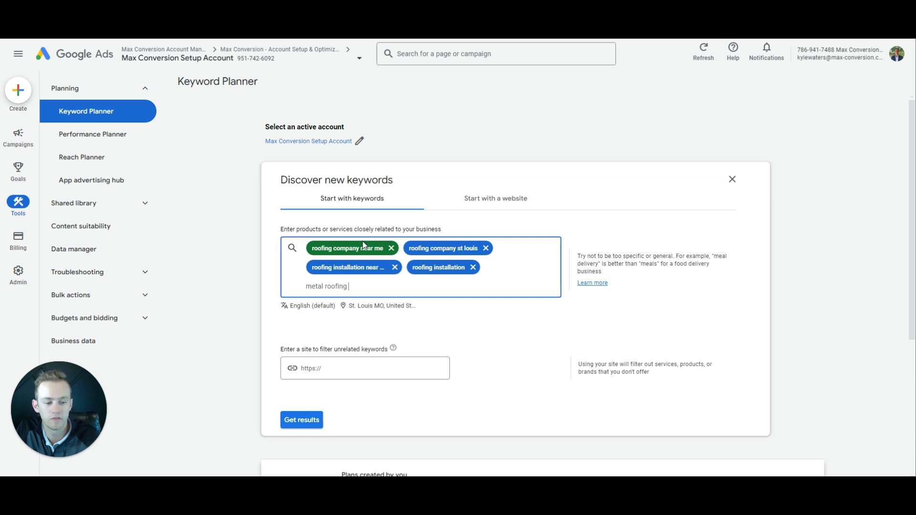
pyautogui.press('Return')
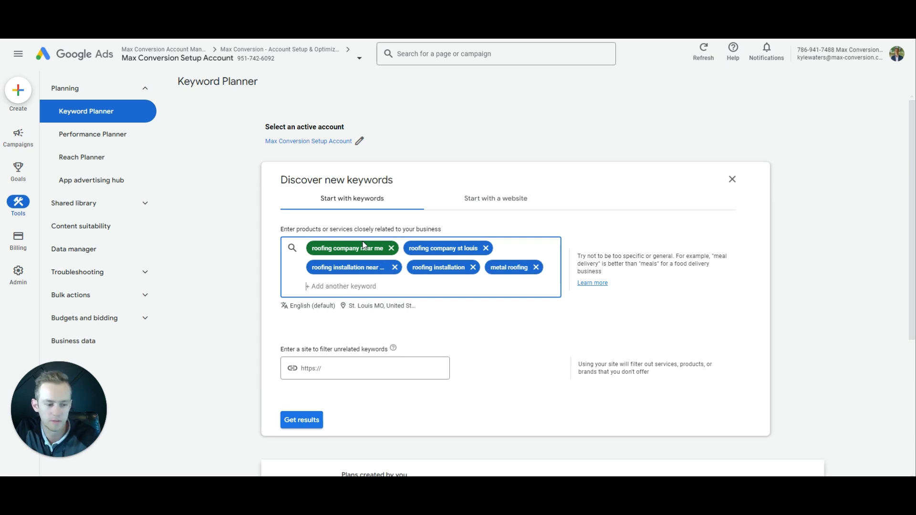
pyautogui.click(296, 421)
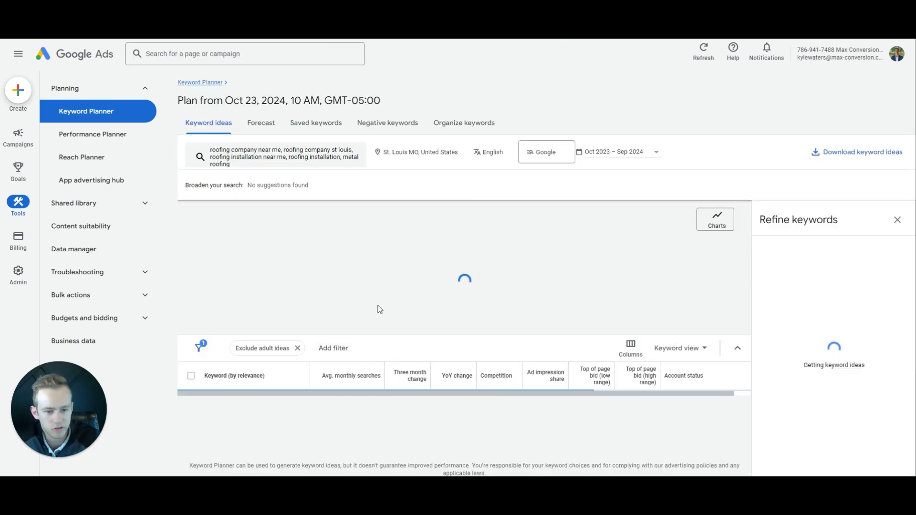
# - Review the 2,110 ideas: roofing company near me shows 4,400 searches and $10.53–$56.89 bids
pyautogui.scroll(-1, 395, 378)
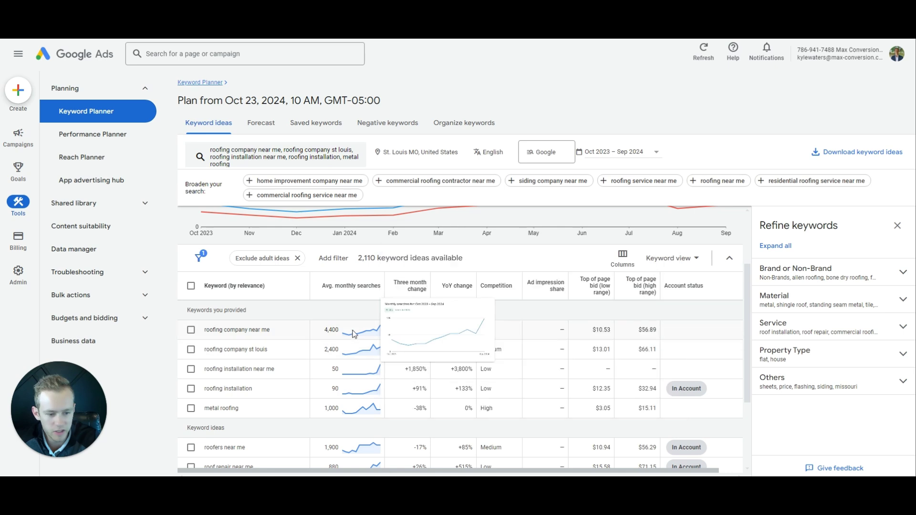
pyautogui.moveTo(361, 356)
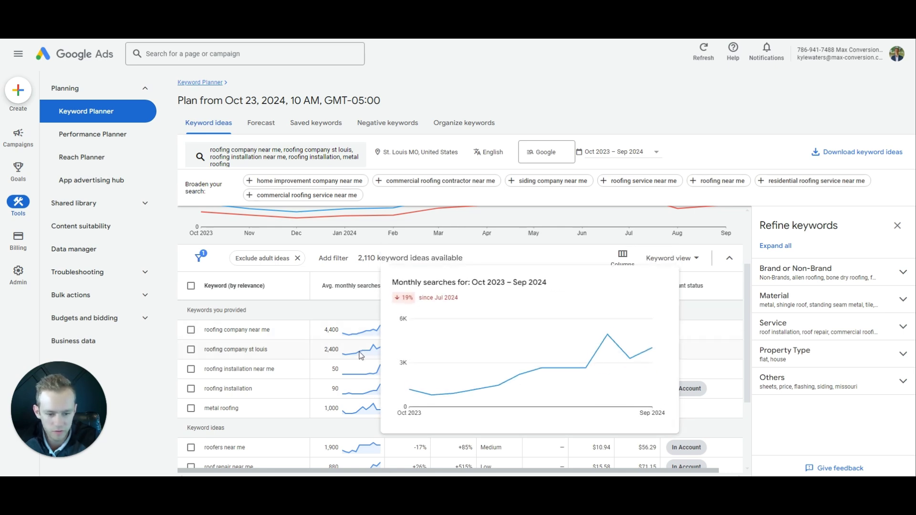
pyautogui.scroll(-1, 361, 356)
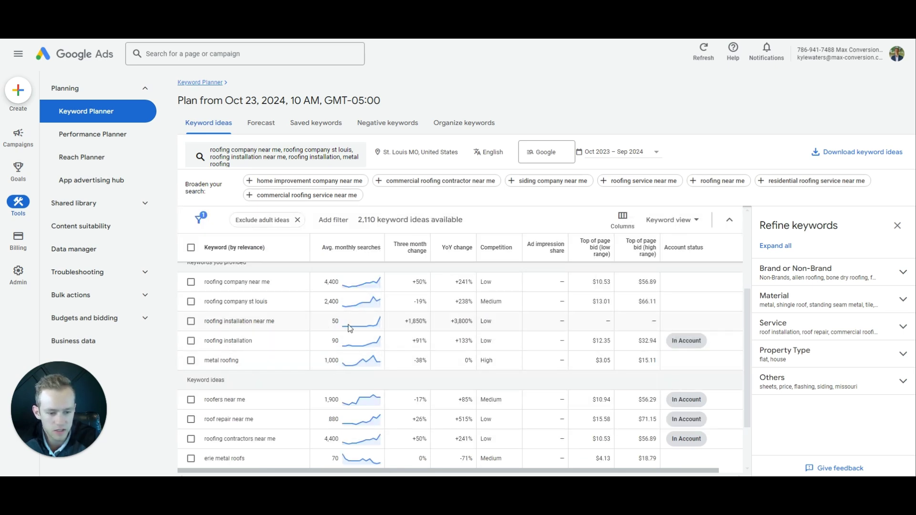
pyautogui.scroll(1, 361, 355)
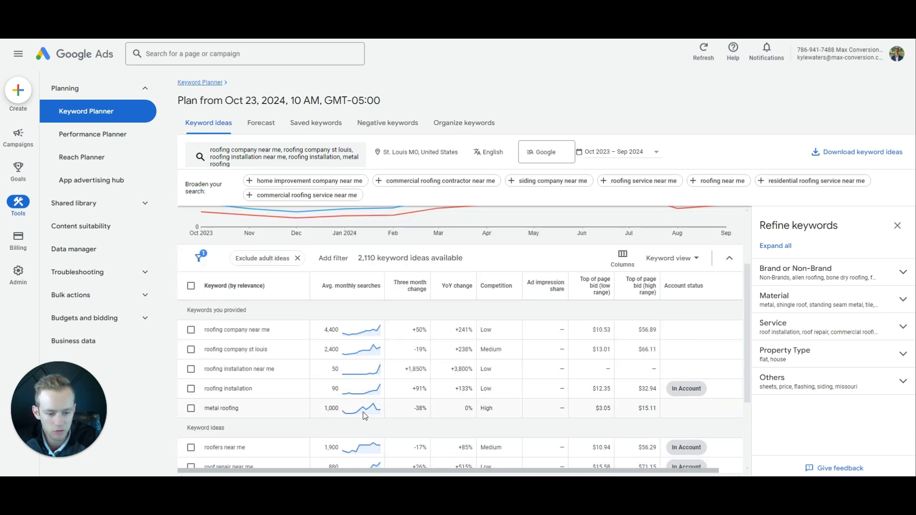
pyautogui.scroll(-1, 365, 417)
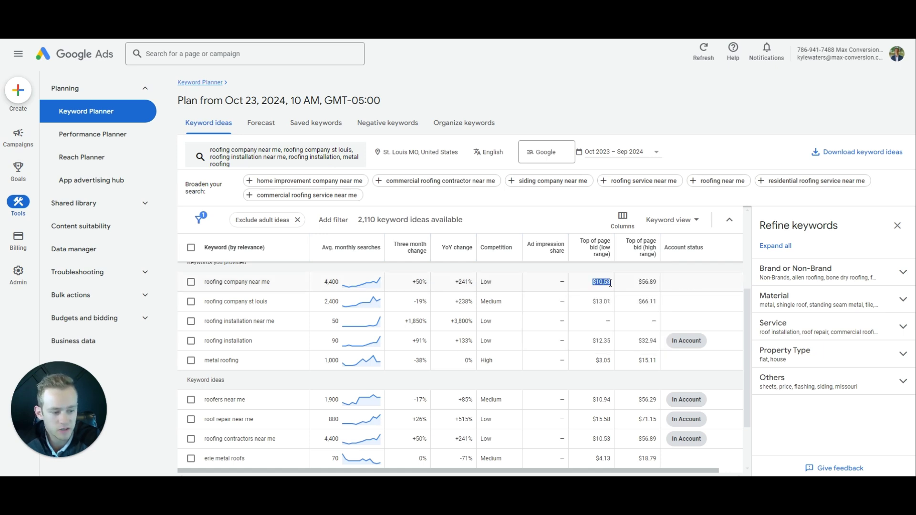
pyautogui.doubleClick(602, 341)
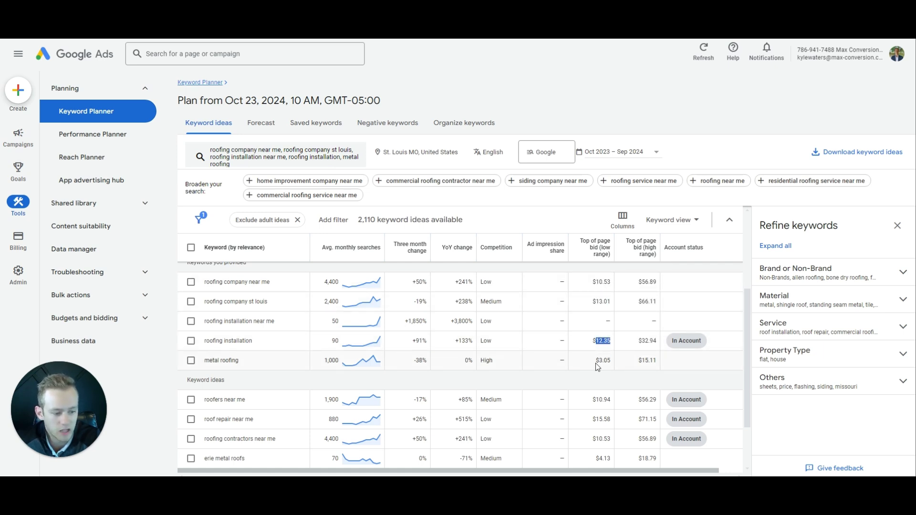
pyautogui.doubleClick(648, 282)
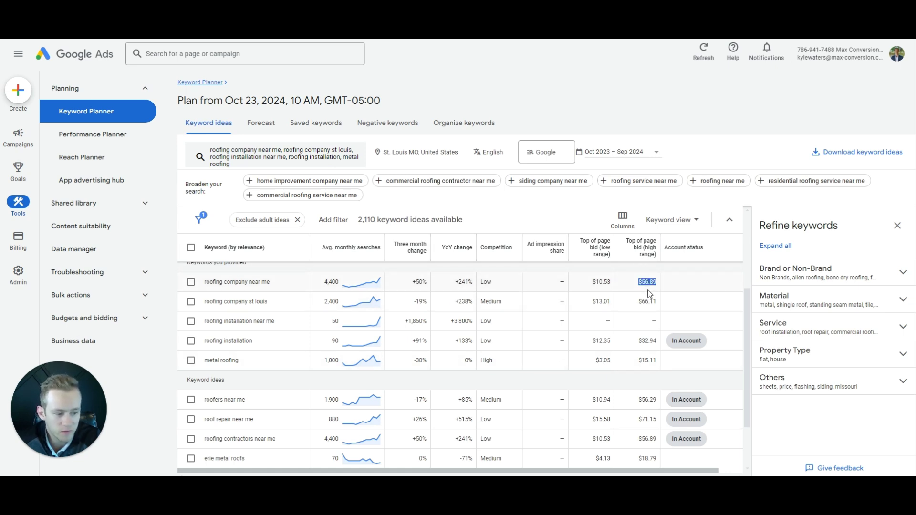
pyautogui.click(644, 309)
pyautogui.doubleClick(648, 301)
pyautogui.doubleClick(647, 340)
pyautogui.doubleClick(648, 361)
pyautogui.scroll(-2, 640, 339)
pyautogui.moveTo(641, 348); pyautogui.dragTo(658, 349)
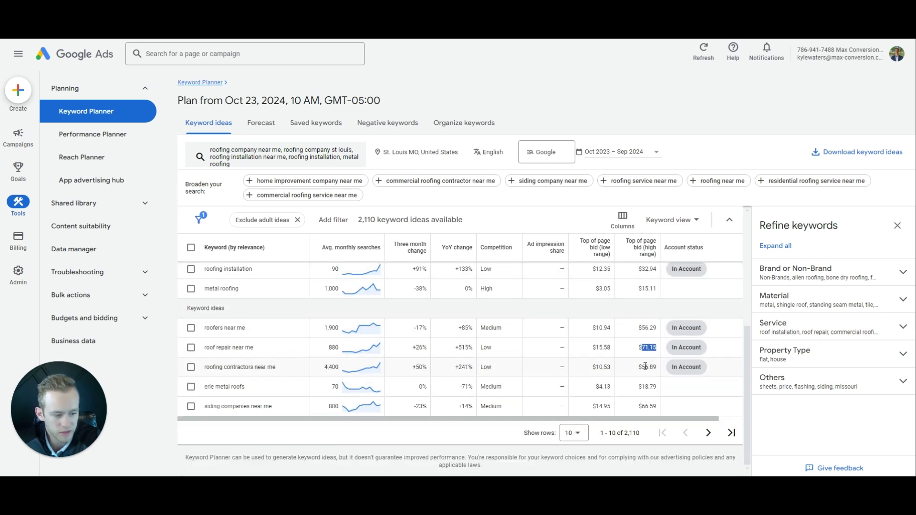
pyautogui.doubleClick(648, 367)
pyautogui.click(649, 406)
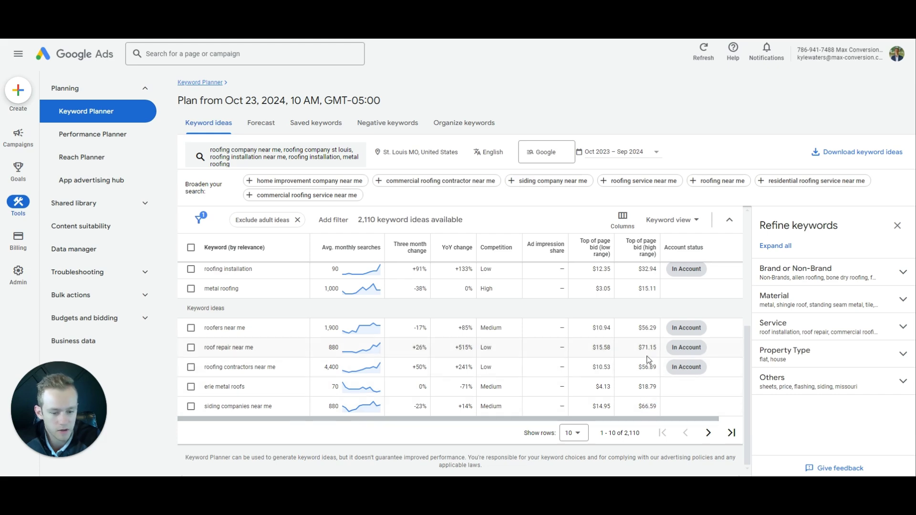
pyautogui.scroll(2, 644, 353)
pyautogui.scroll(-2, 644, 351)
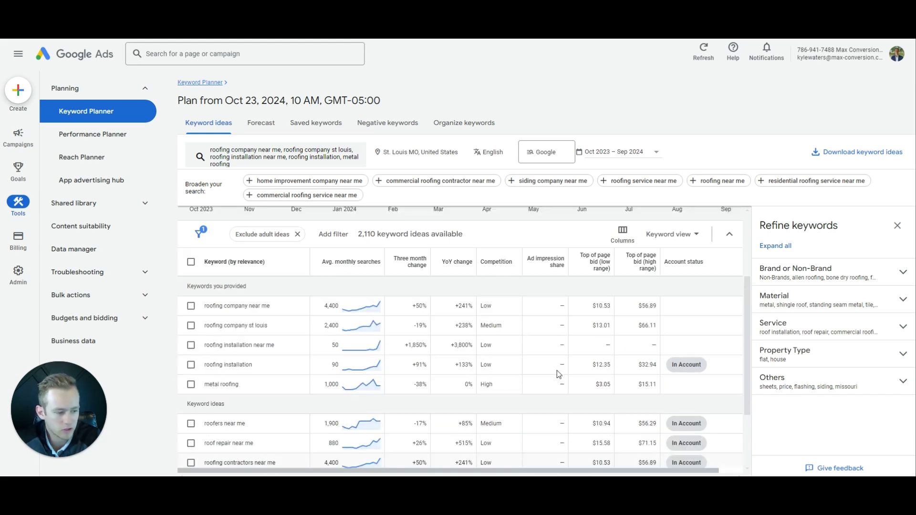
pyautogui.scroll(2, 558, 371)
pyautogui.scroll(-1, 576, 350)
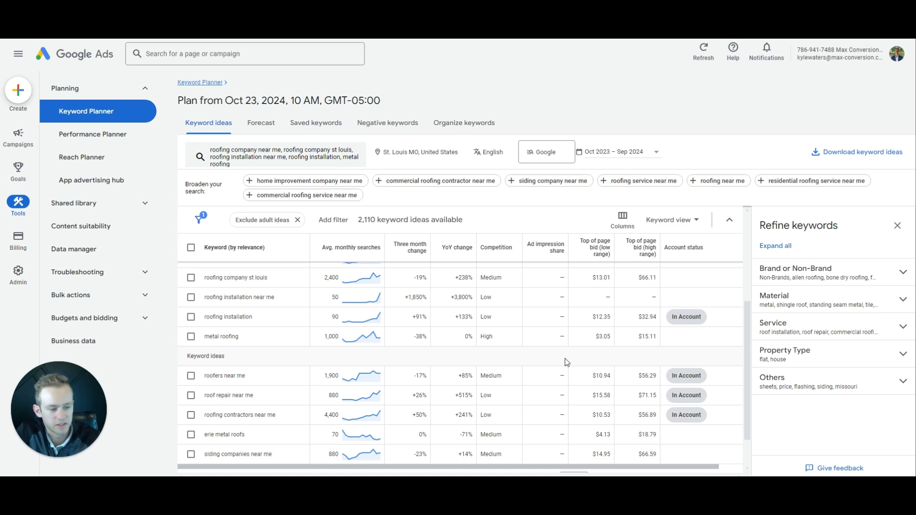
pyautogui.scroll(2, 565, 358)
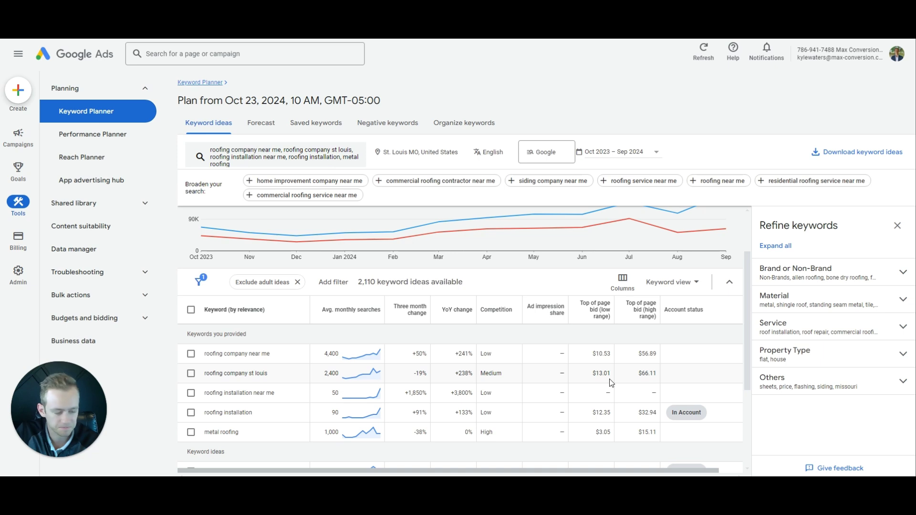
pyautogui.doubleClick(604, 432)
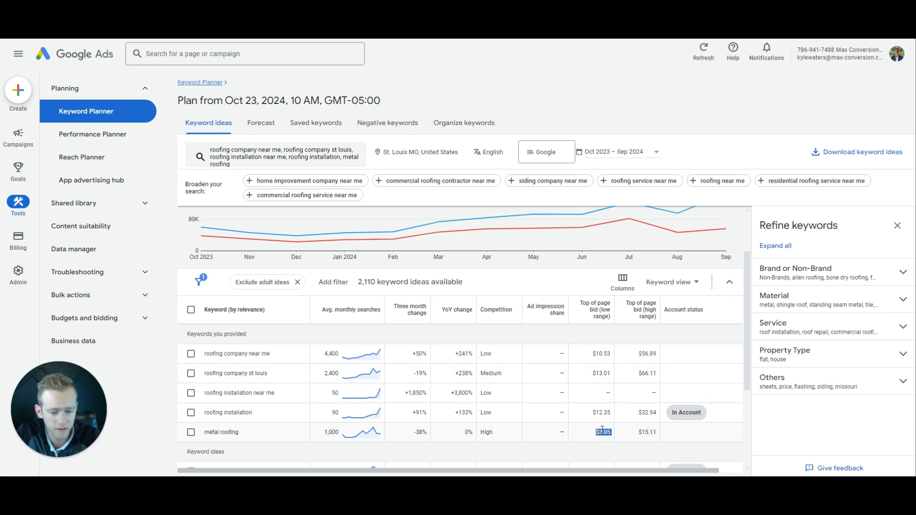
pyautogui.click(603, 430)
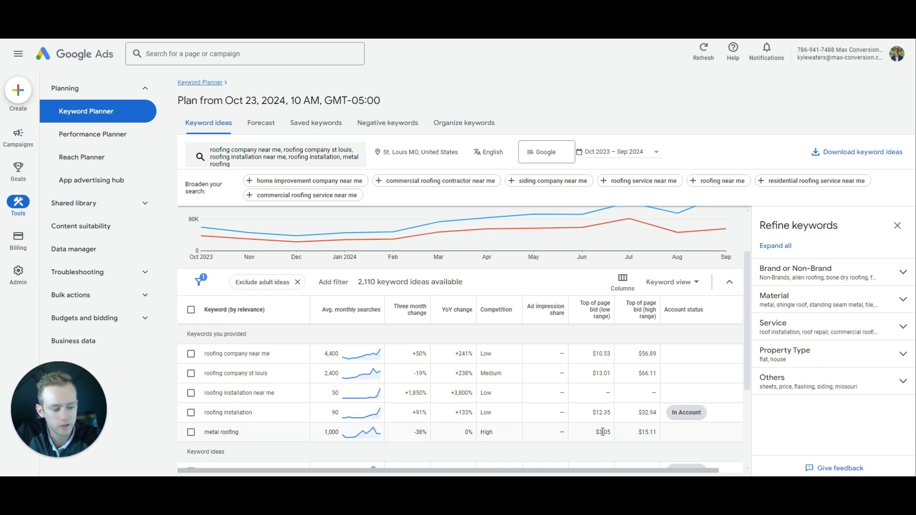
pyautogui.moveTo(594, 373); pyautogui.dragTo(633, 373)
pyautogui.click(605, 372)
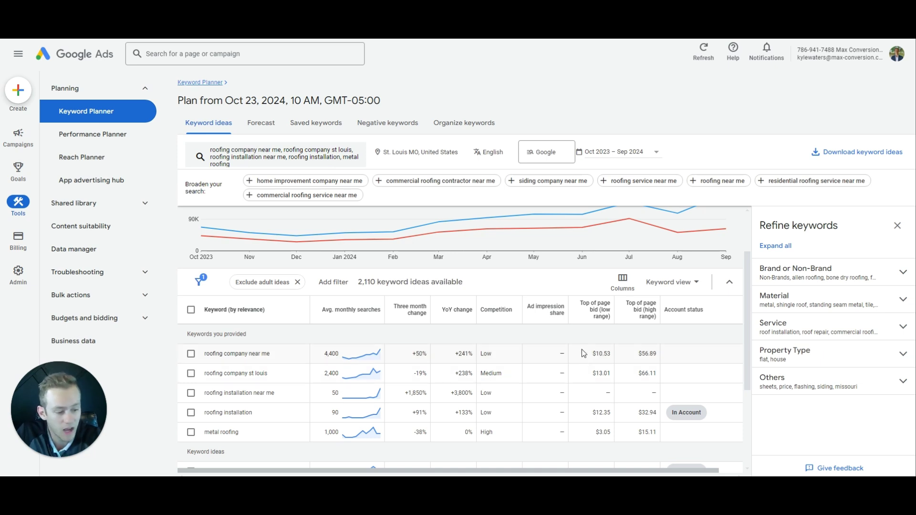
pyautogui.moveTo(605, 372); pyautogui.dragTo(657, 377)
pyautogui.click(658, 384)
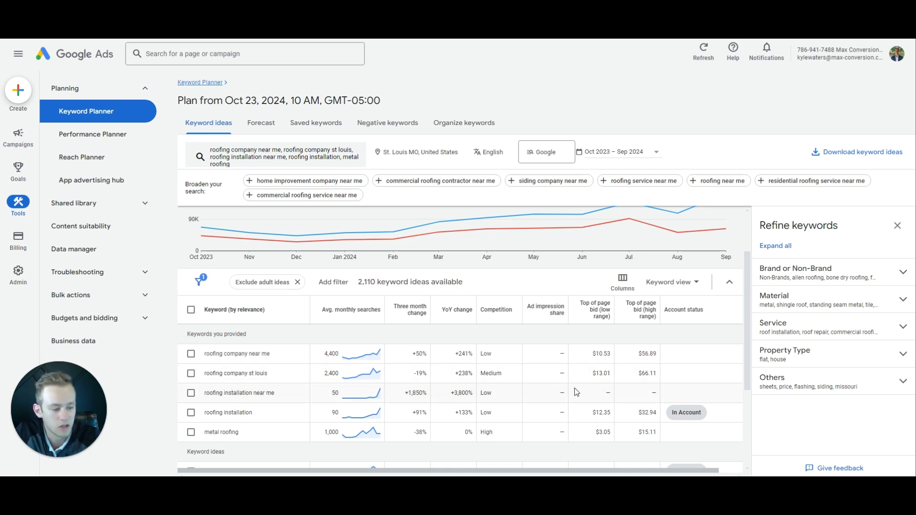
pyautogui.moveTo(592, 373); pyautogui.dragTo(657, 376)
pyautogui.click(654, 375)
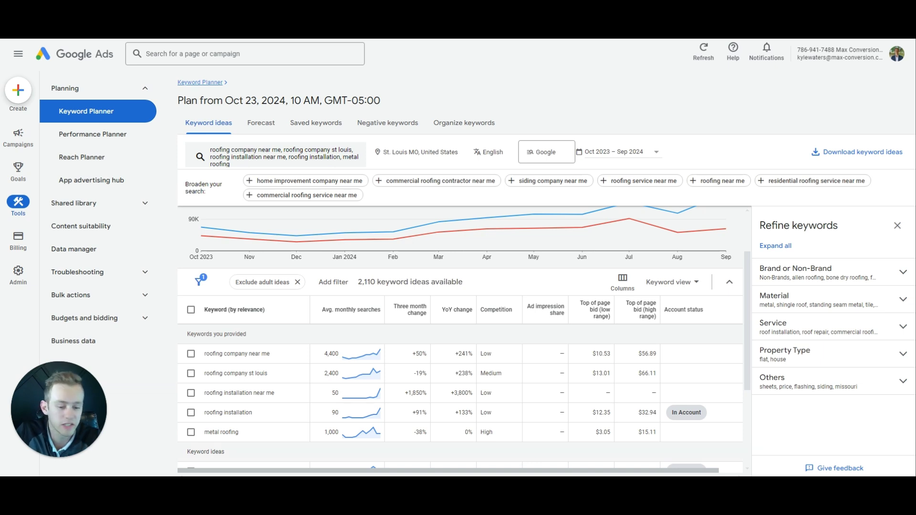
pyautogui.scroll(-1, 377, 415)
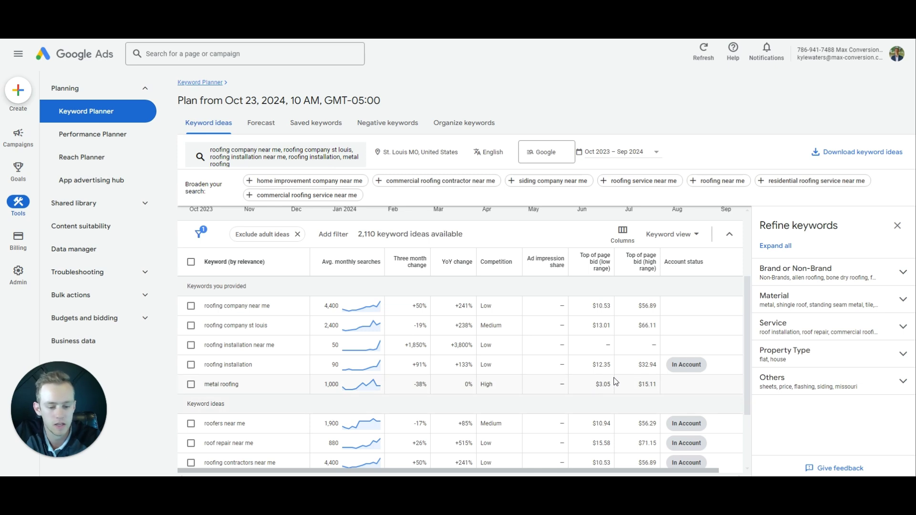
pyautogui.scroll(-2, 592, 402)
pyautogui.scroll(3, 657, 349)
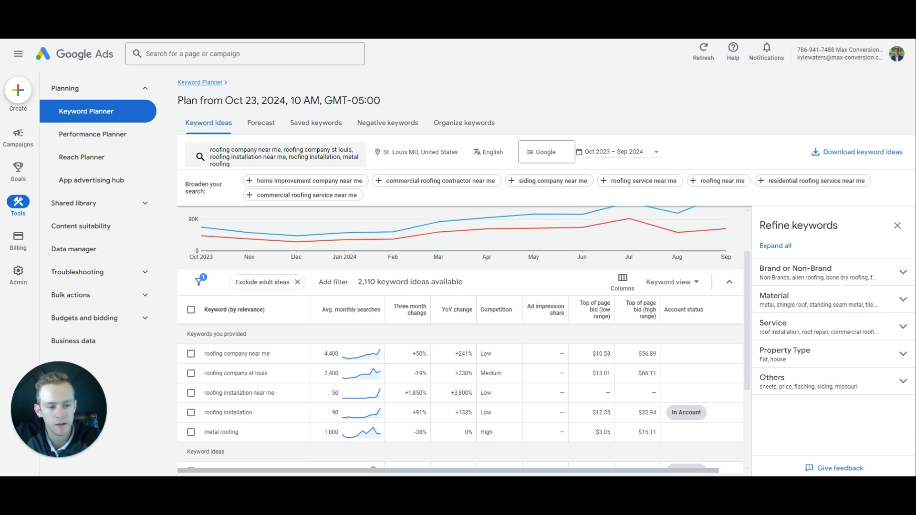
# - Change the keyword plan's location to Fenton, Missouri
pyautogui.click(415, 152)
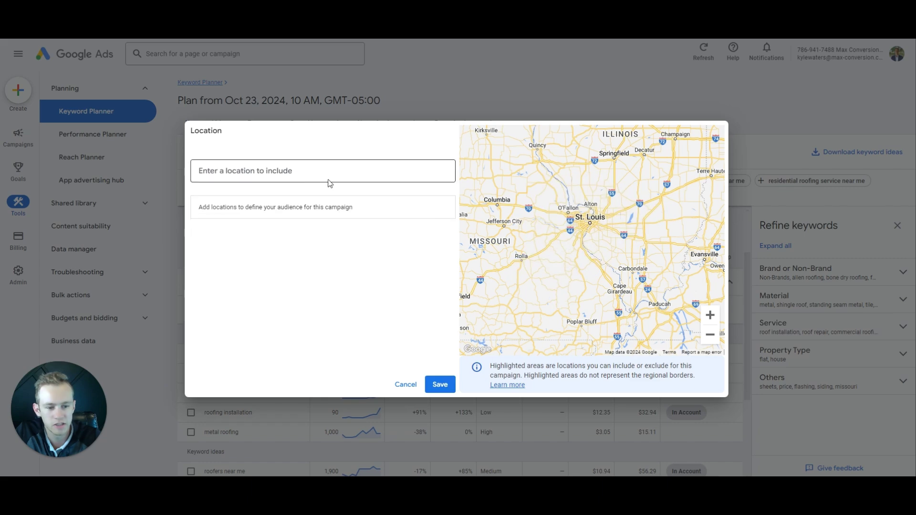
pyautogui.click(295, 171)
pyautogui.write('fenton')
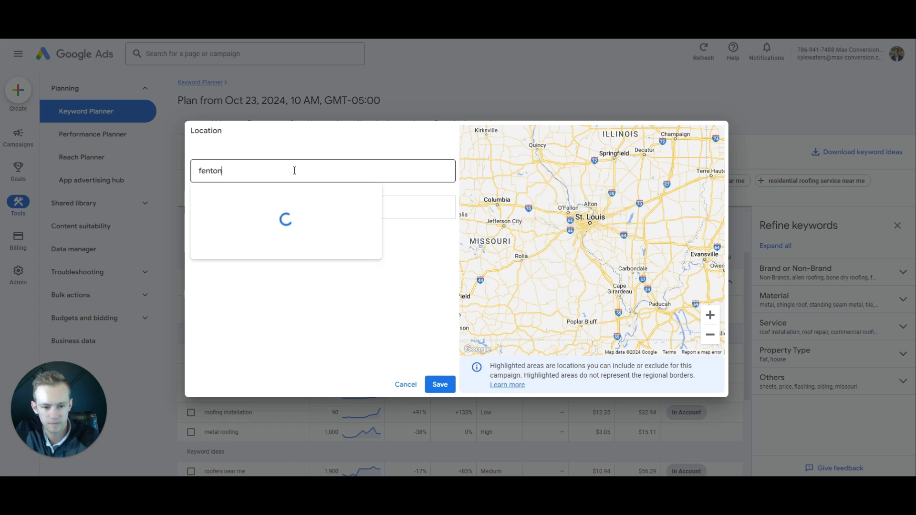
pyautogui.write(' misso')
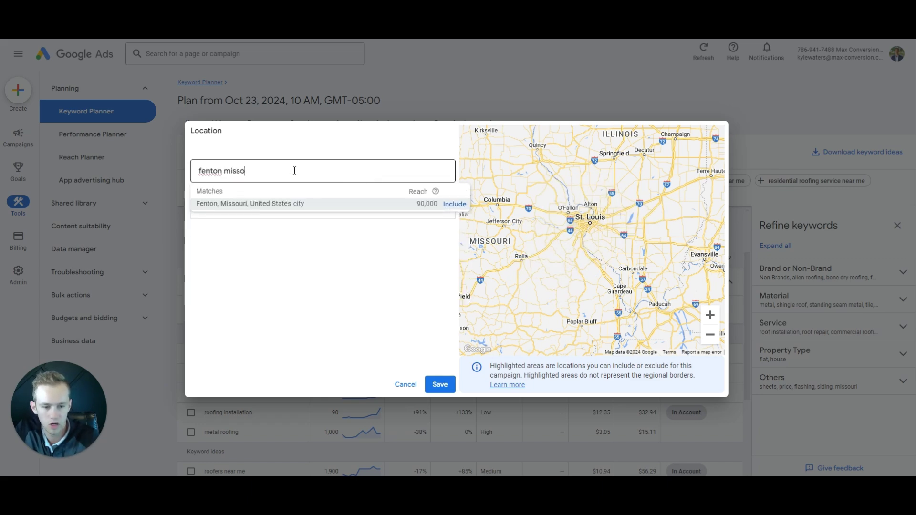
pyautogui.click(455, 204)
pyautogui.click(440, 385)
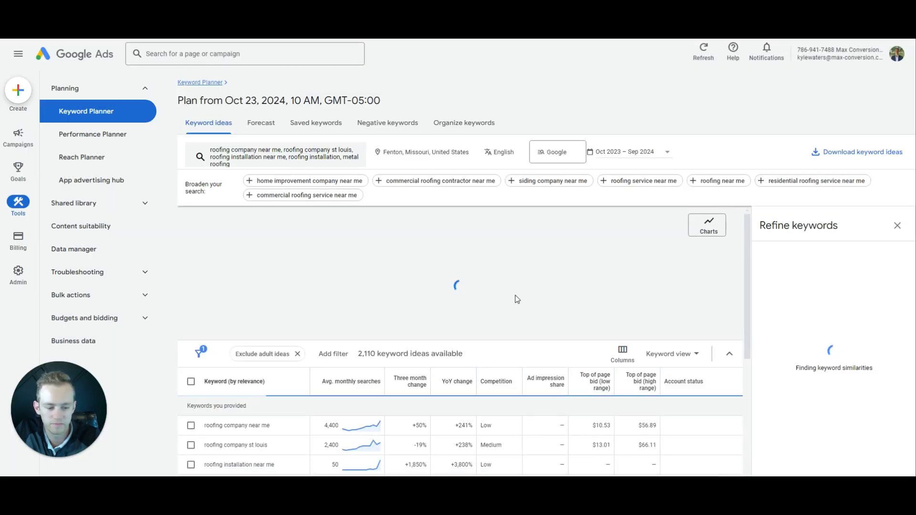
# - Check the new bid range for roofing company near me, now $5.50–$16.66
pyautogui.scroll(-2, 405, 330)
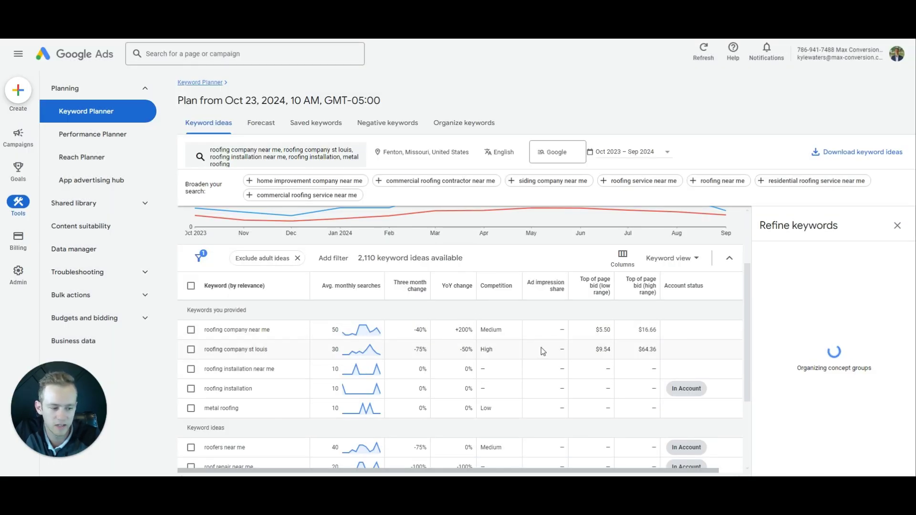
pyautogui.moveTo(595, 350); pyautogui.dragTo(632, 356)
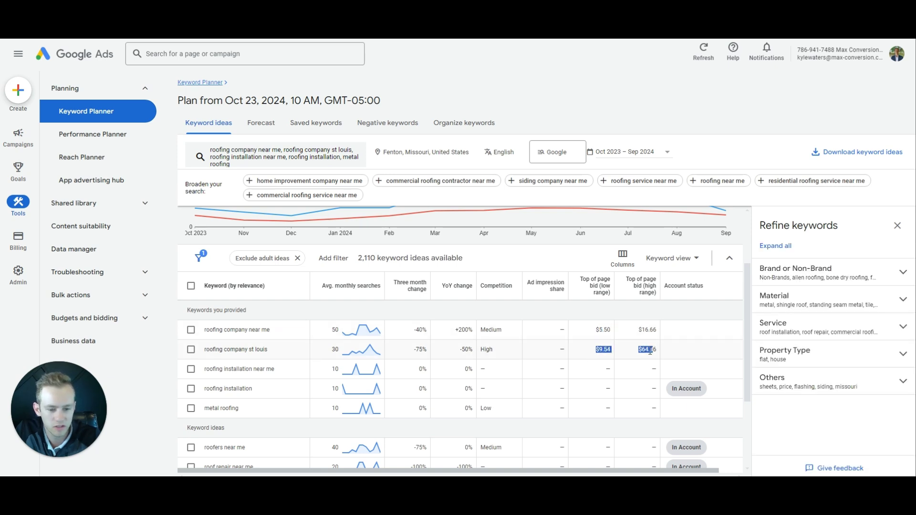
pyautogui.click(620, 354)
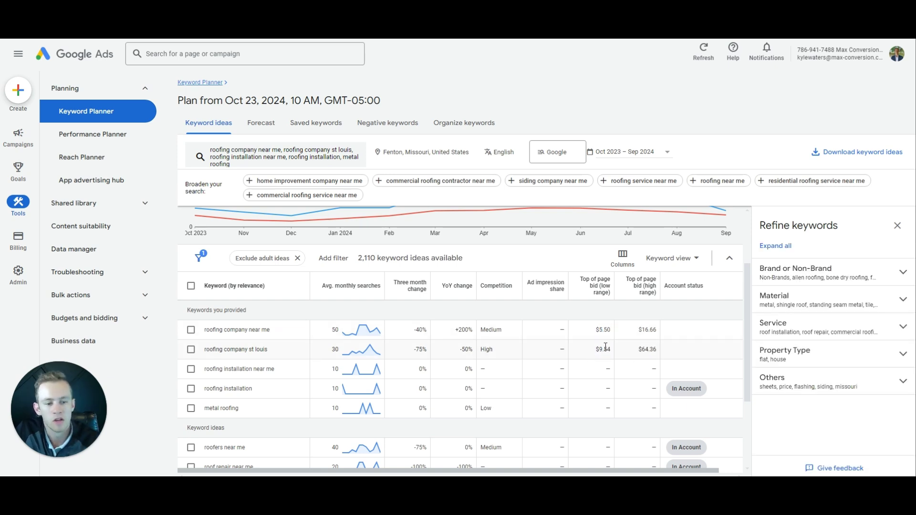
pyautogui.scroll(2, 606, 347)
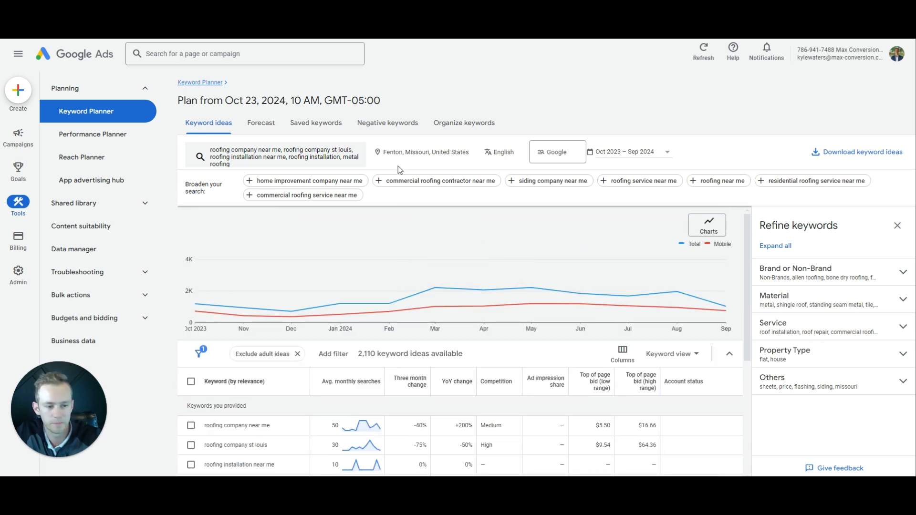
# - Include the St. Louis MO DMA region alongside Fenton
pyautogui.click(420, 152)
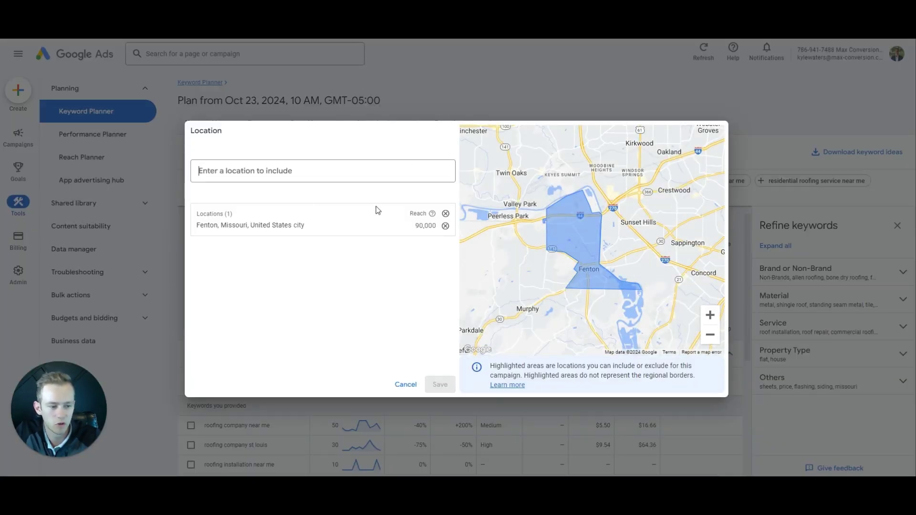
pyautogui.write('st louis')
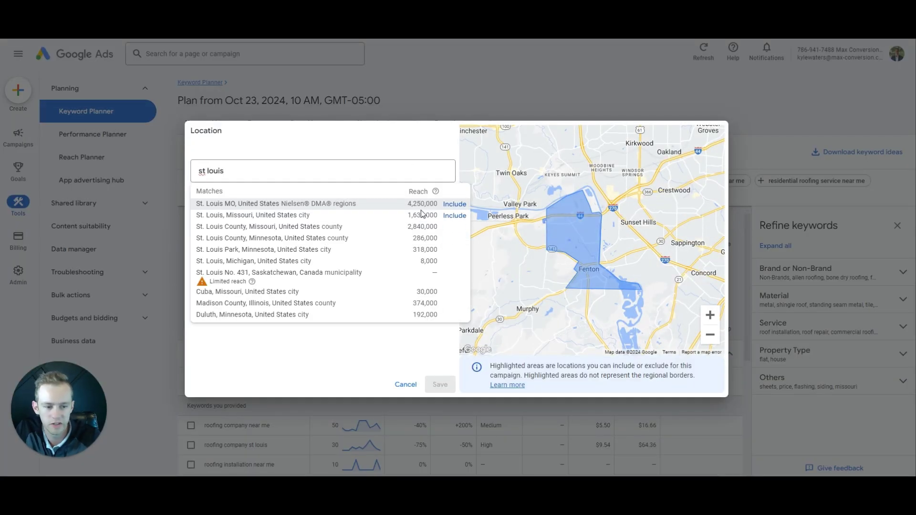
pyautogui.click(451, 206)
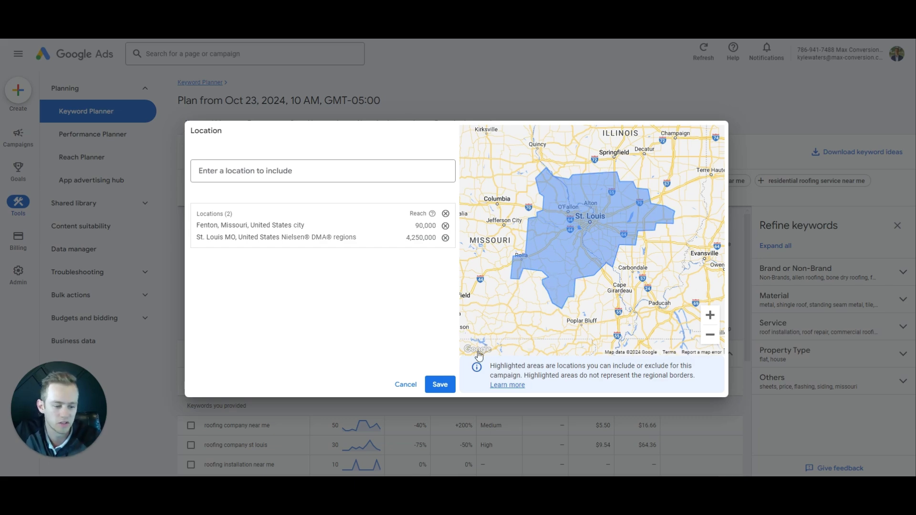
pyautogui.click(439, 384)
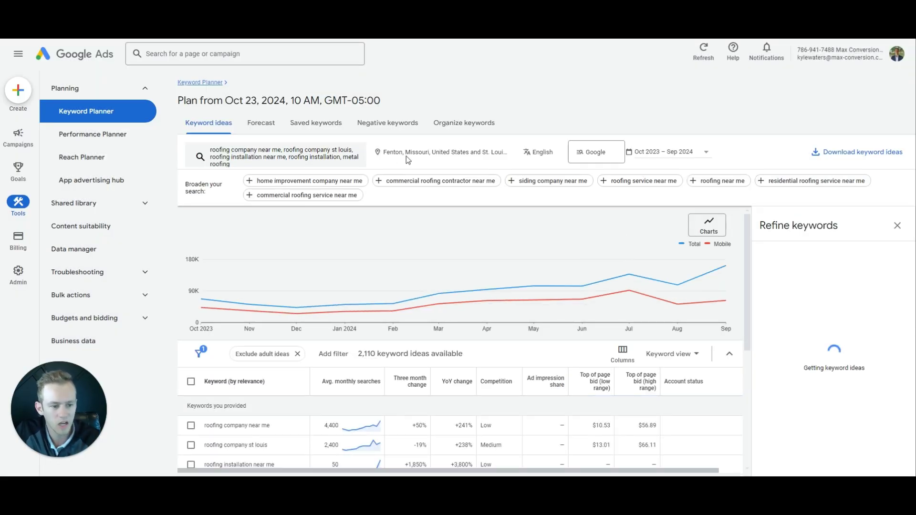
# - Inspect the refreshed top-of-page bid range, $13.01 low to $66.11 high
pyautogui.scroll(-2, 477, 334)
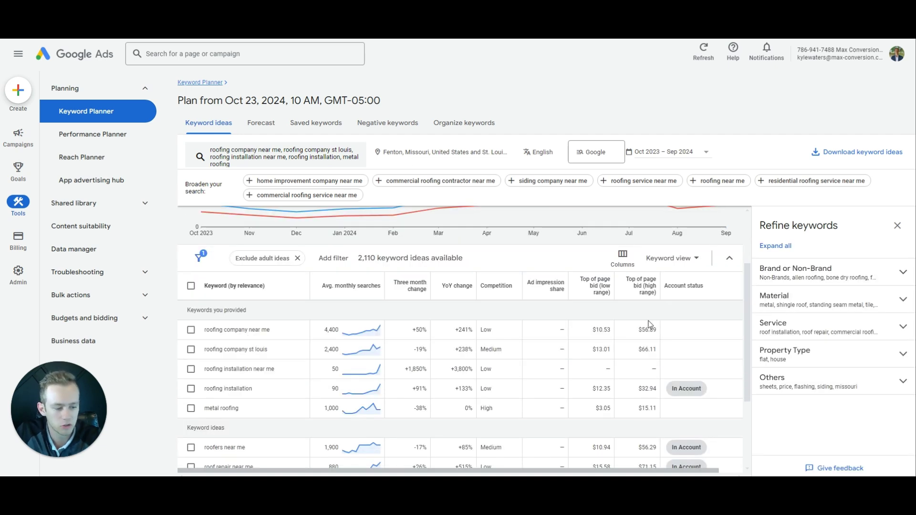
pyautogui.moveTo(591, 349); pyautogui.dragTo(656, 347)
pyautogui.click(655, 347)
pyautogui.doubleClick(649, 348)
pyautogui.click(653, 348)
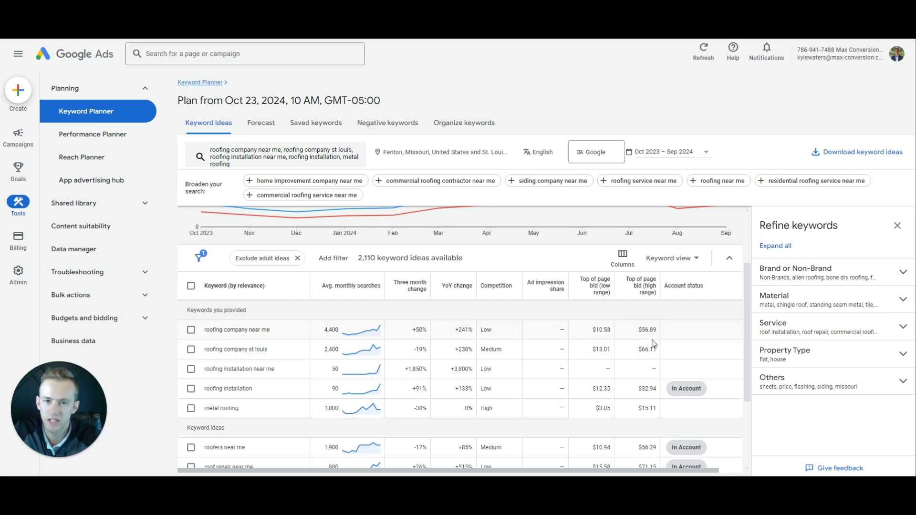
pyautogui.doubleClick(602, 352)
pyautogui.click(603, 352)
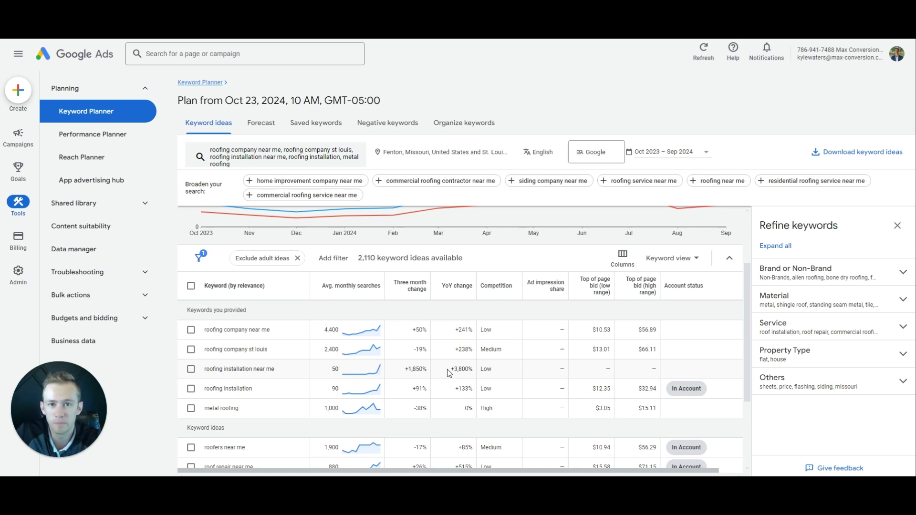
# - Leave Keyword Planner for the Campaigns section
pyautogui.click(19, 134)
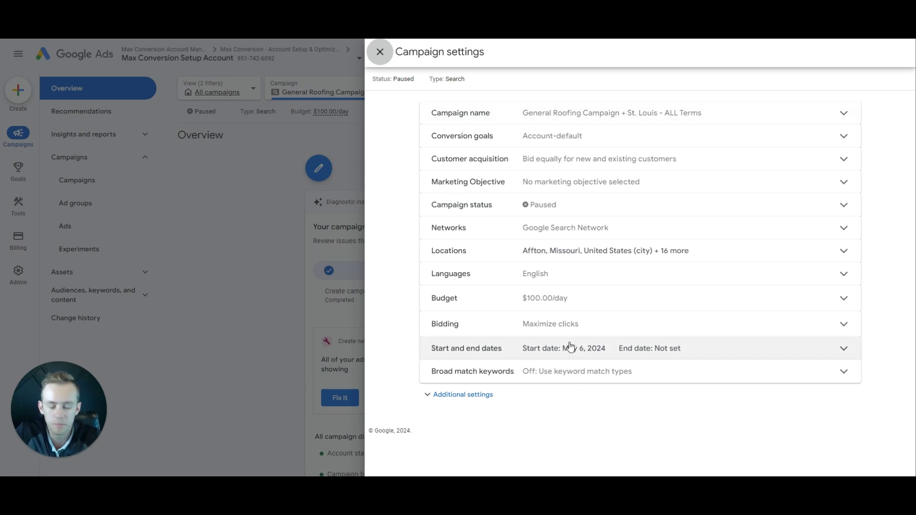
# - Try the Conversions, Conversion value and Clicks bidding focuses in the bid strategy editor
pyautogui.click(574, 327)
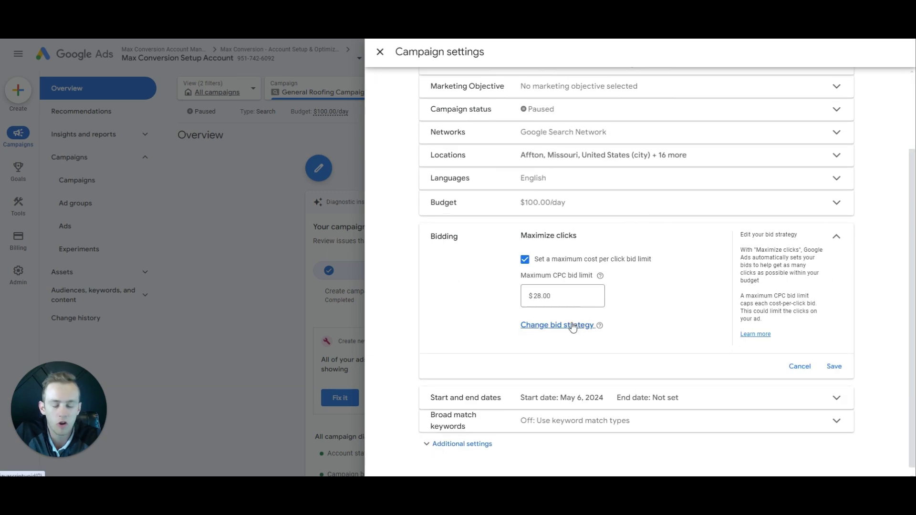
pyautogui.click(572, 326)
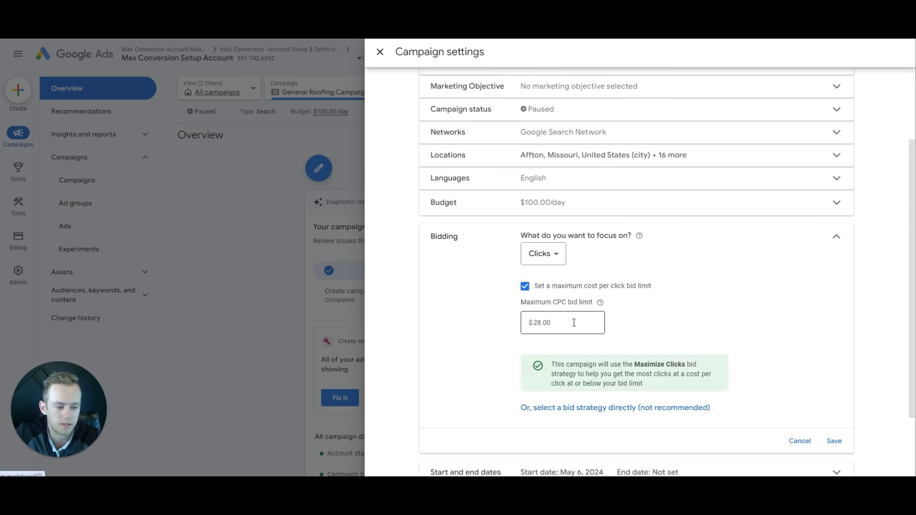
pyautogui.click(539, 252)
pyautogui.click(555, 263)
pyautogui.click(539, 253)
pyautogui.click(546, 287)
pyautogui.click(544, 253)
pyautogui.click(540, 270)
pyautogui.click(559, 294)
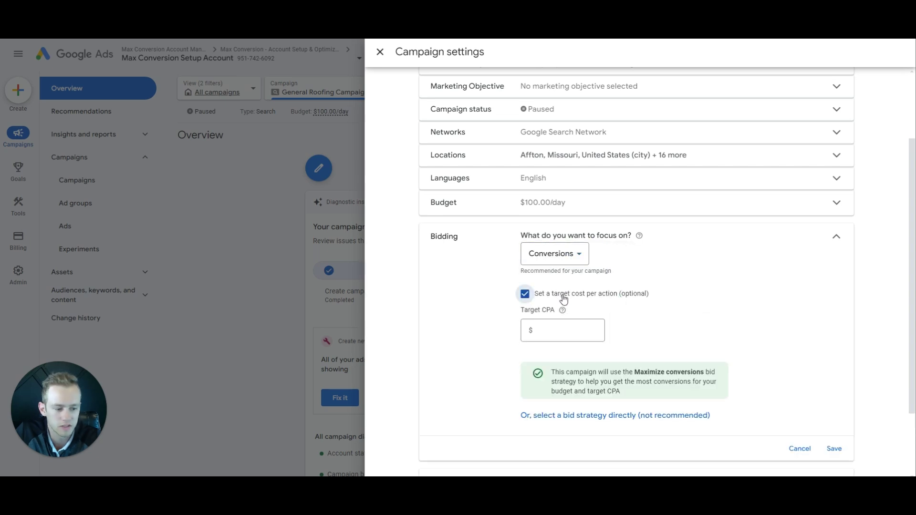
pyautogui.click(562, 257)
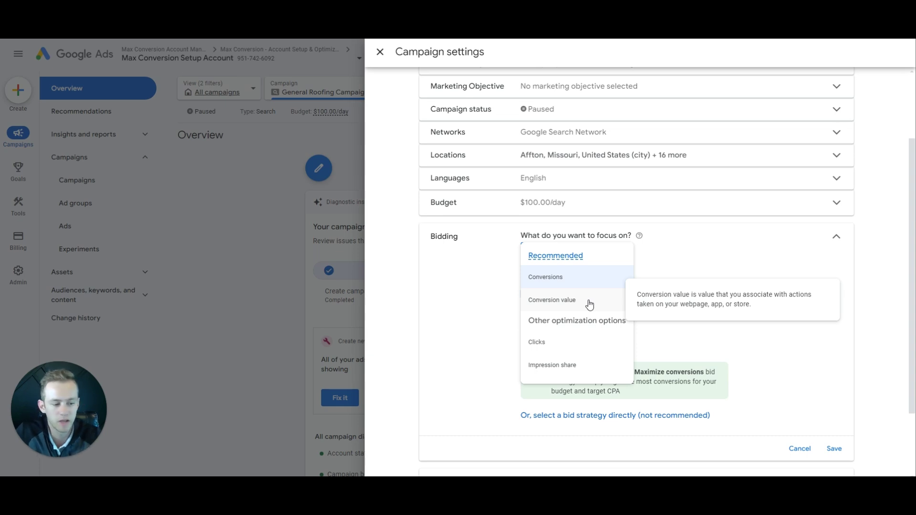
pyautogui.click(537, 342)
pyautogui.moveTo(547, 323); pyautogui.dragTo(474, 306)
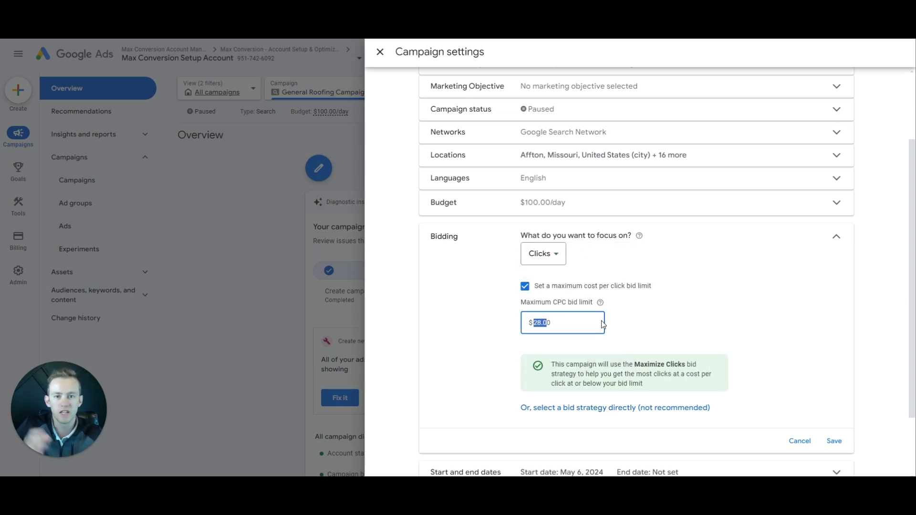
# - Pick Manual CPC directly as the campaign's bid strategy
pyautogui.click(557, 262)
pyautogui.click(587, 407)
pyautogui.click(571, 262)
pyautogui.click(567, 398)
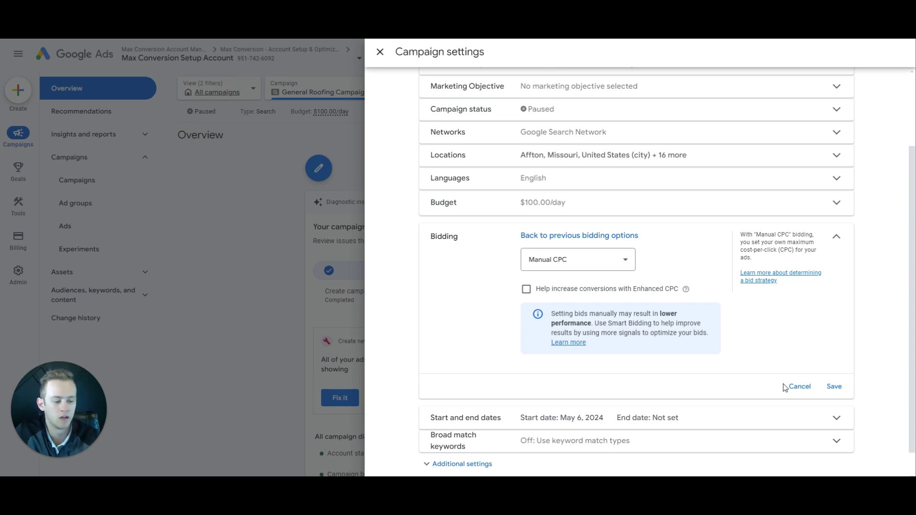
# - Close the campaign settings and view the campaign's Not eligible, disapproved ads
pyautogui.scroll(-1, 706, 426)
pyautogui.click(459, 439)
pyautogui.click(239, 291)
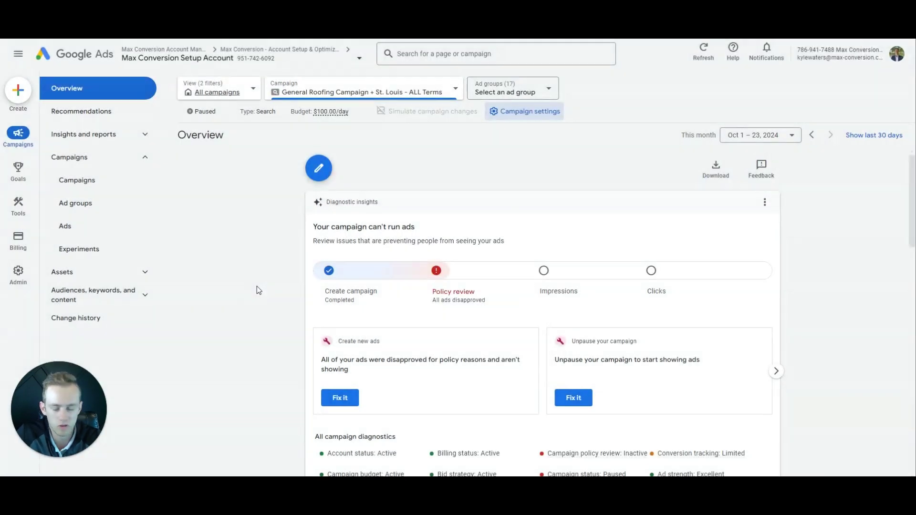
pyautogui.click(75, 230)
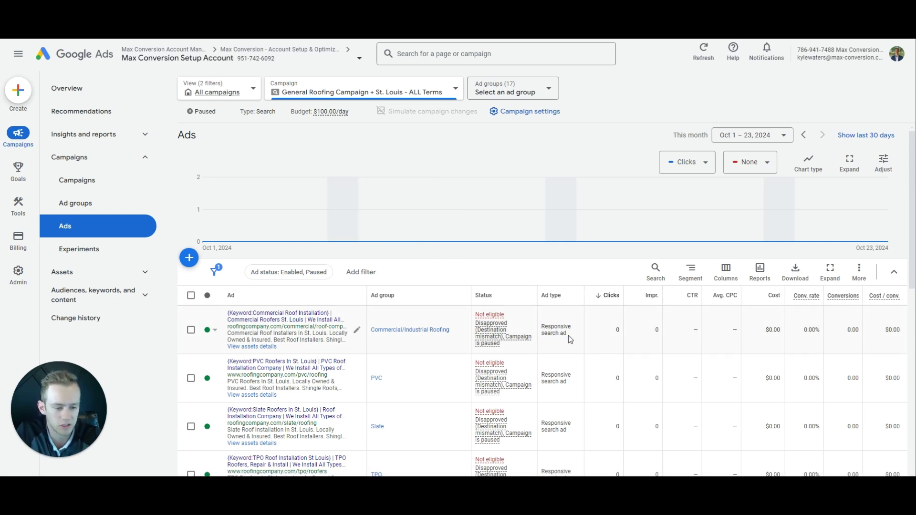
# - Look at the new ad type choices on the Ads page, then dismiss them
pyautogui.scroll(-1, 564, 335)
pyautogui.click(189, 211)
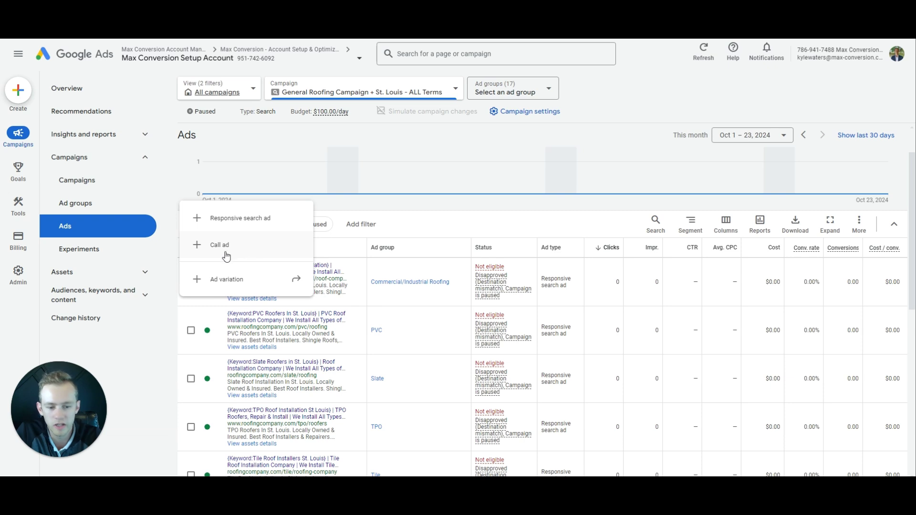
pyautogui.click(439, 228)
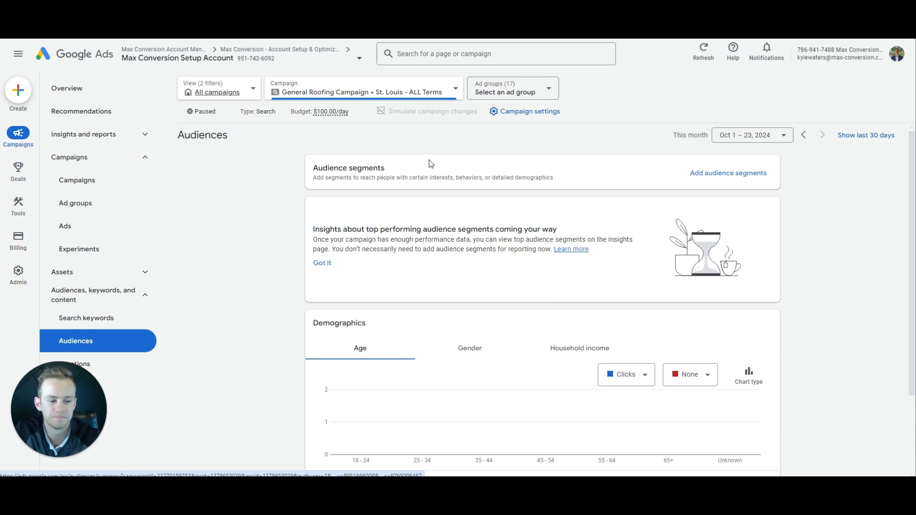
pyautogui.click(717, 171)
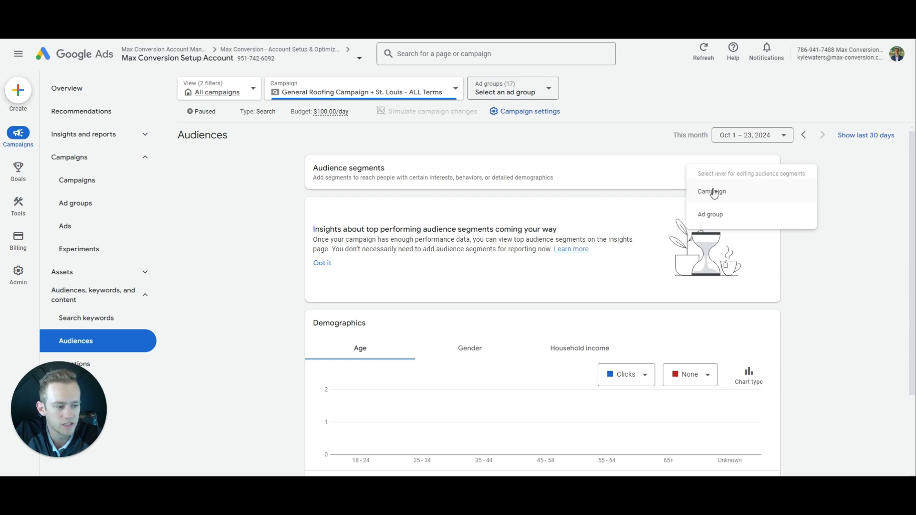
pyautogui.click(711, 190)
pyautogui.click(193, 116)
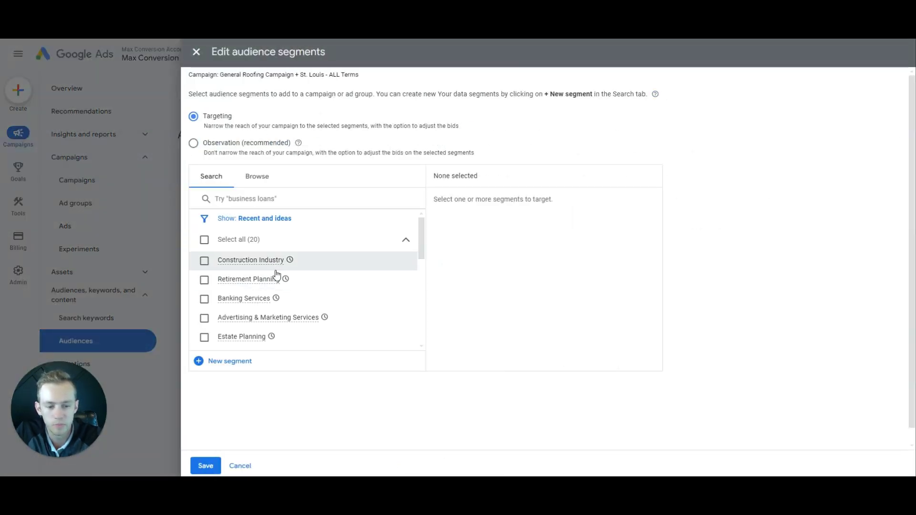
pyautogui.click(221, 262)
pyautogui.click(215, 298)
pyautogui.click(215, 282)
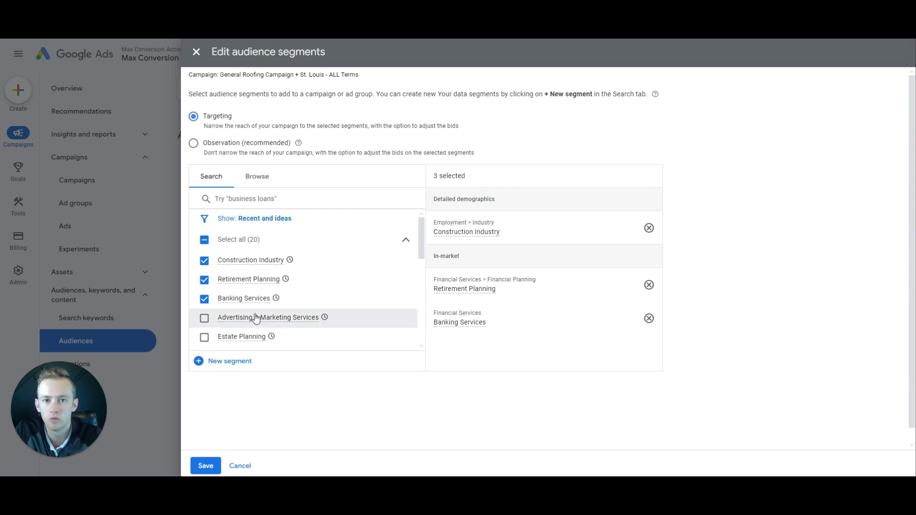
pyautogui.moveTo(256, 318)
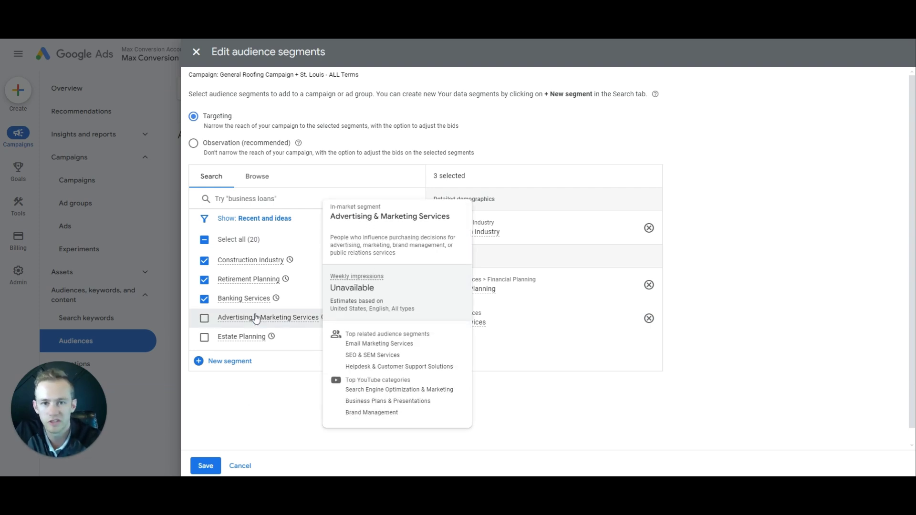
pyautogui.click(247, 145)
pyautogui.scroll(-5, 292, 281)
pyautogui.click(224, 241)
pyautogui.click(224, 261)
pyautogui.click(223, 280)
pyautogui.click(217, 298)
pyautogui.click(219, 318)
pyautogui.click(220, 337)
pyautogui.click(226, 222)
pyautogui.scroll(2, 237, 238)
pyautogui.click(238, 278)
pyautogui.click(239, 298)
pyautogui.click(244, 260)
pyautogui.click(246, 240)
pyautogui.click(258, 221)
pyautogui.click(257, 176)
pyautogui.click(265, 229)
pyautogui.click(270, 244)
pyautogui.click(273, 267)
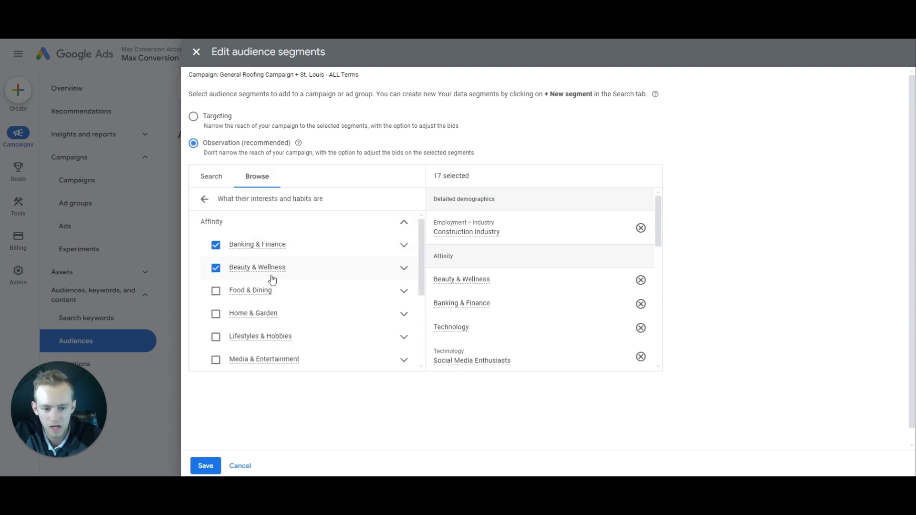
pyautogui.click(260, 290)
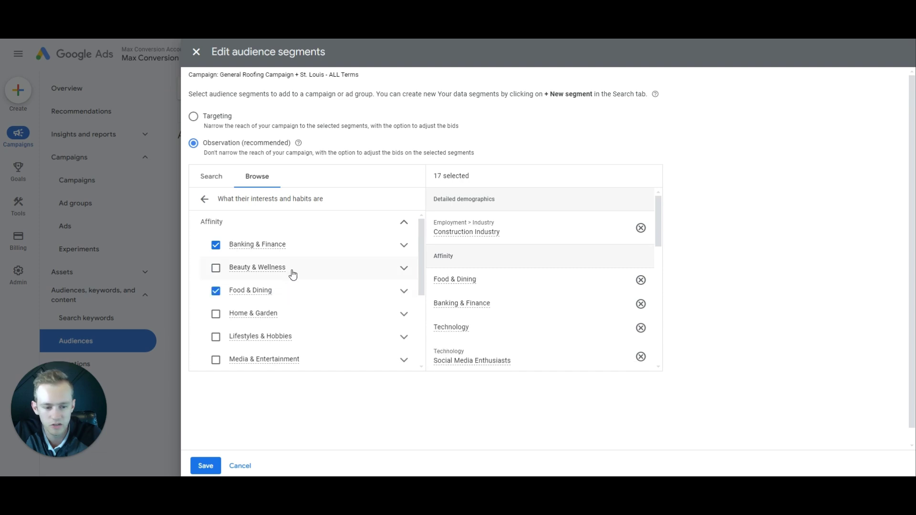
pyautogui.click(404, 268)
pyautogui.click(266, 291)
pyautogui.click(268, 314)
pyautogui.click(404, 268)
pyautogui.scroll(-4, 287, 291)
pyautogui.click(239, 465)
pyautogui.click(530, 286)
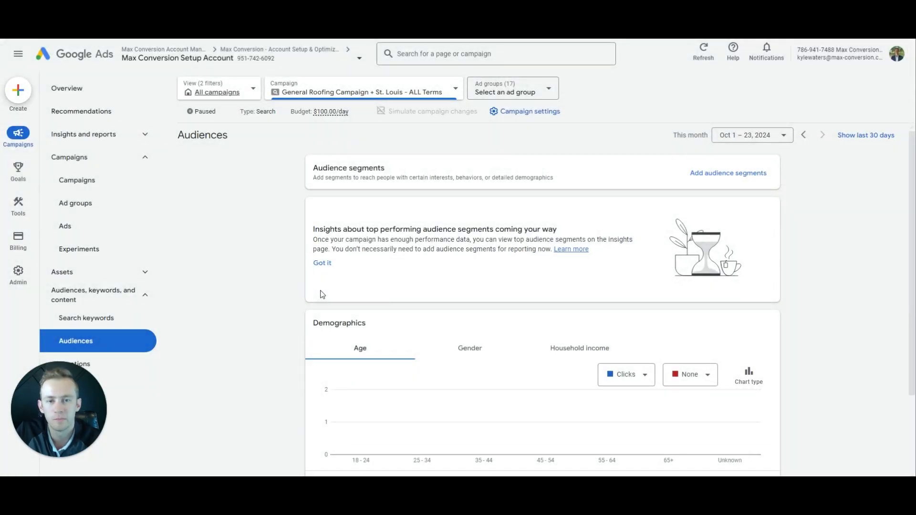
# - Show the per-ad-group demographics table and select, then clear, its age rows
pyautogui.scroll(-2, 481, 239)
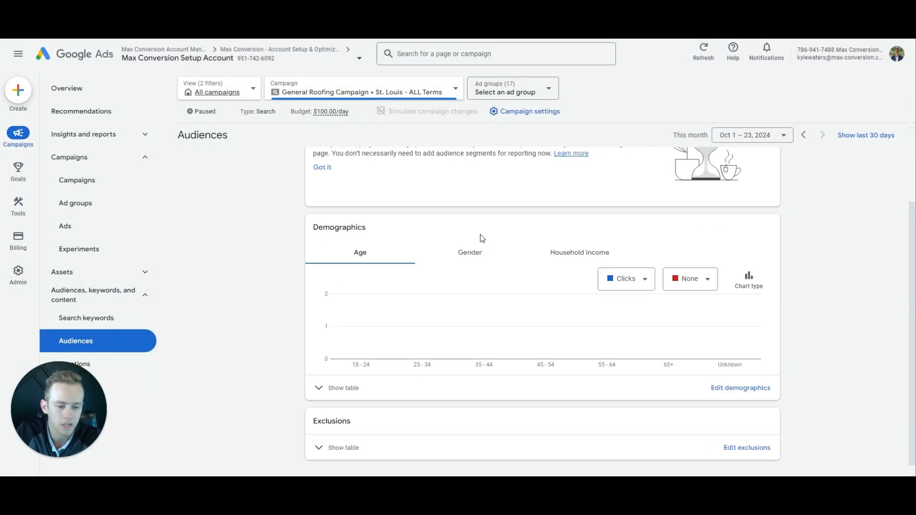
pyautogui.click(354, 385)
pyautogui.scroll(-2, 453, 269)
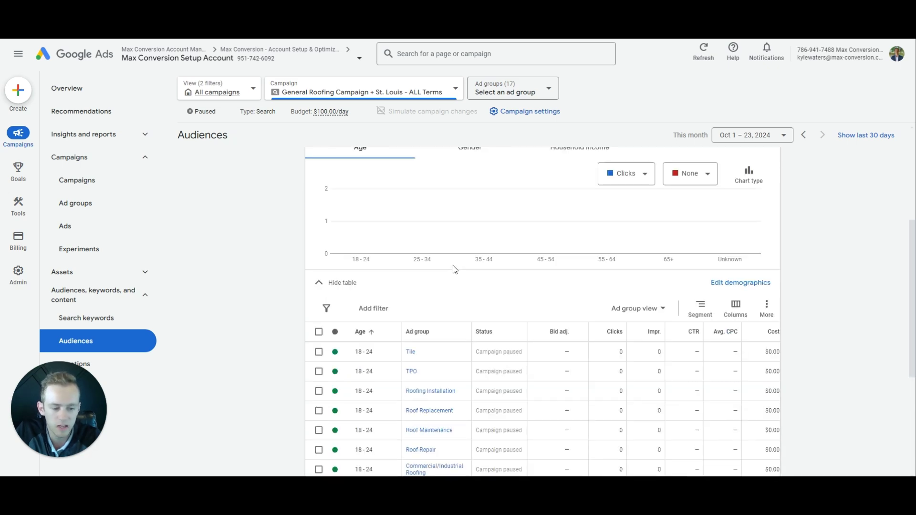
pyautogui.scroll(-4, 454, 265)
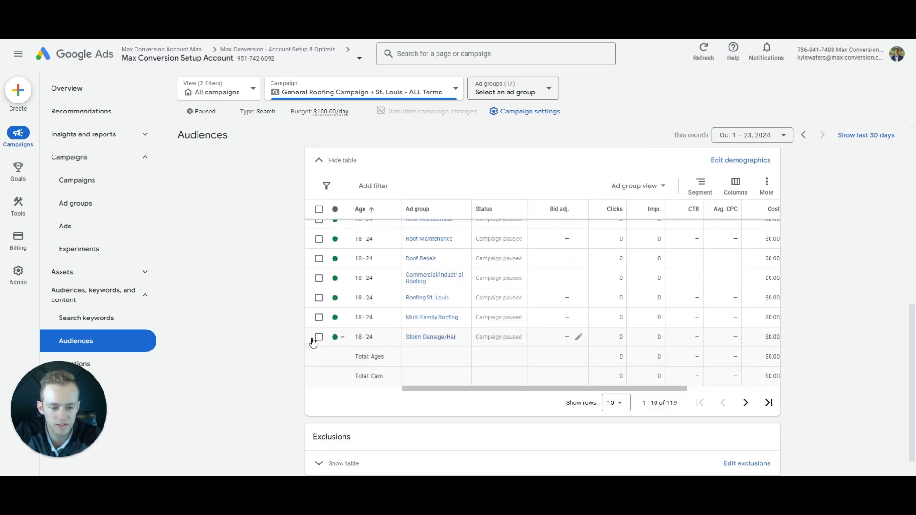
pyautogui.click(319, 337)
pyautogui.click(319, 318)
pyautogui.click(318, 298)
pyautogui.click(319, 278)
pyautogui.click(319, 258)
pyautogui.click(318, 239)
pyautogui.click(318, 221)
pyautogui.scroll(3, 319, 229)
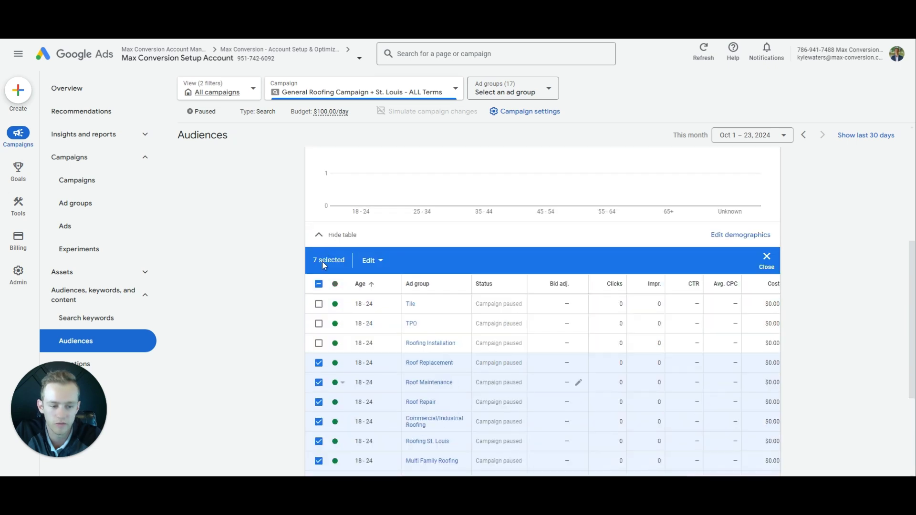
pyautogui.click(319, 304)
pyautogui.click(318, 324)
pyautogui.click(318, 343)
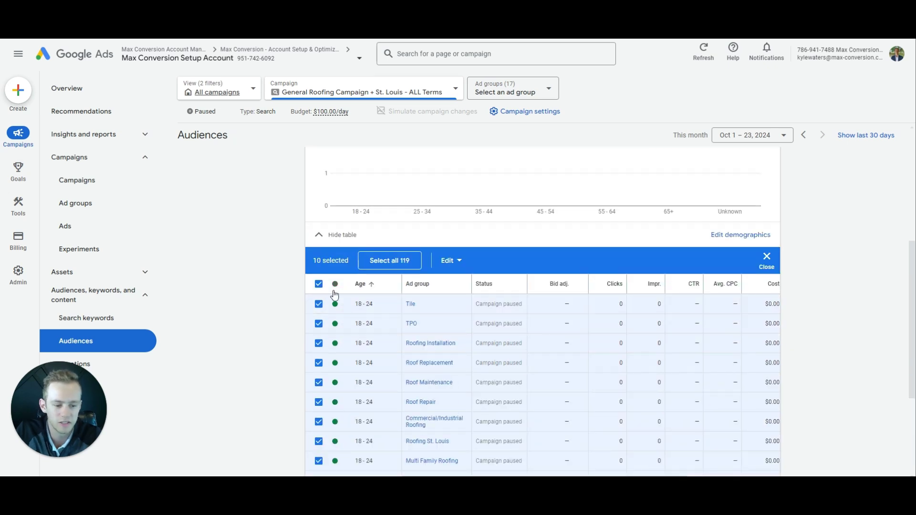
pyautogui.click(318, 284)
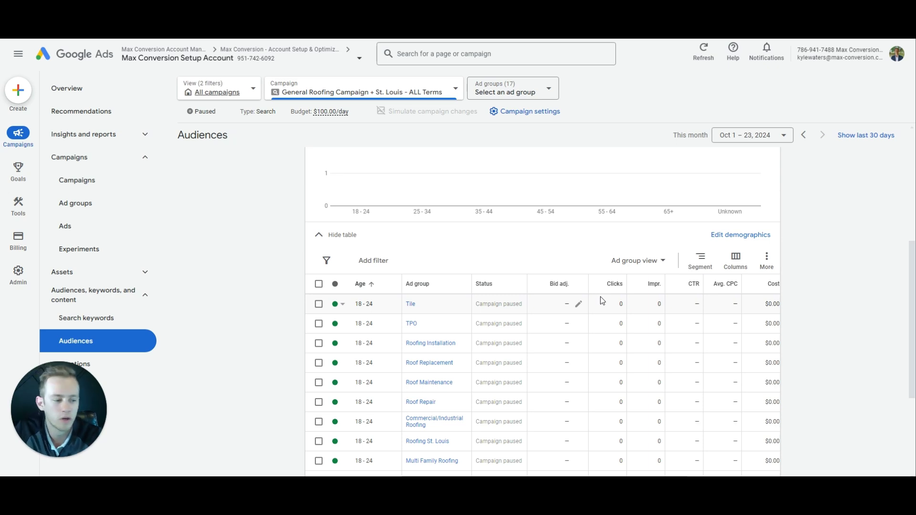
# - Compare the Gender and Age breakdowns, showing 30 rows and jumping to the last page
pyautogui.scroll(4, 600, 297)
pyautogui.scroll(-3, 495, 239)
pyautogui.scroll(3, 458, 291)
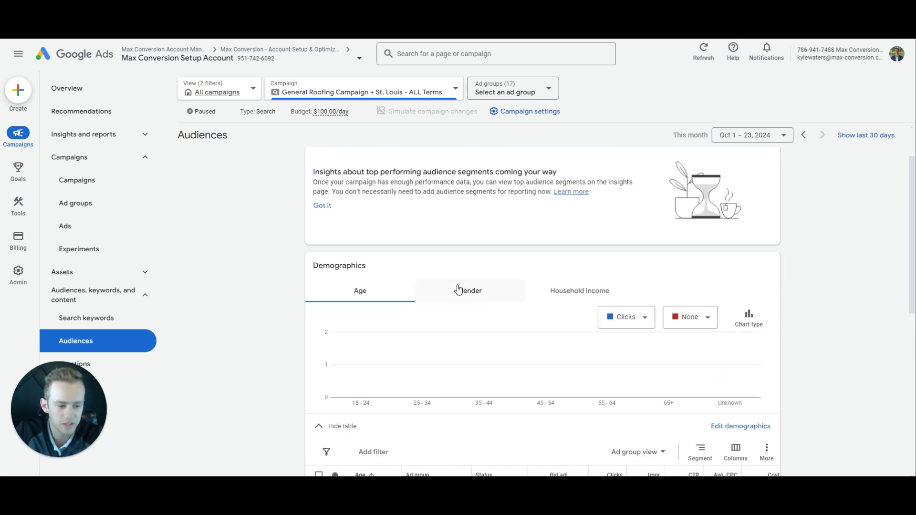
pyautogui.click(470, 290)
pyautogui.scroll(-2, 420, 296)
pyautogui.scroll(-2, 398, 297)
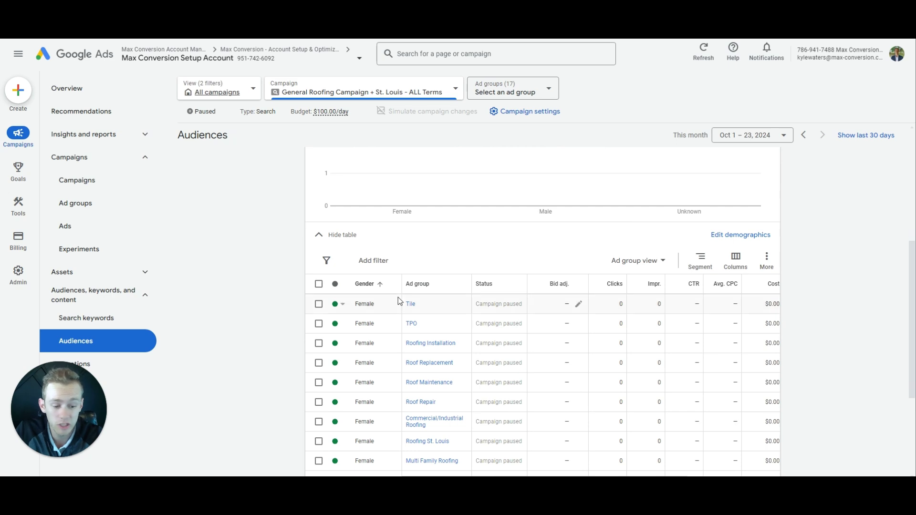
pyautogui.scroll(3, 374, 245)
pyautogui.click(367, 244)
pyautogui.scroll(-3, 668, 406)
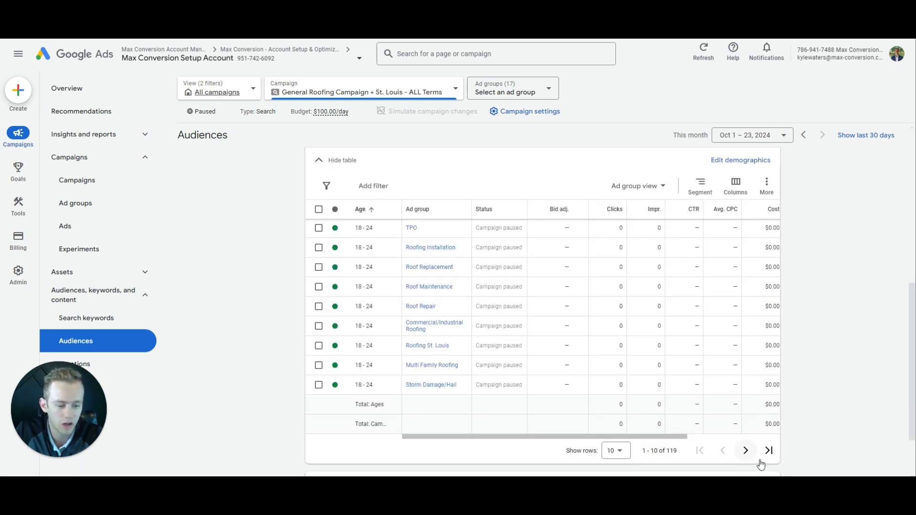
pyautogui.click(615, 451)
pyautogui.click(629, 438)
pyautogui.scroll(-8, 761, 451)
pyautogui.click(768, 384)
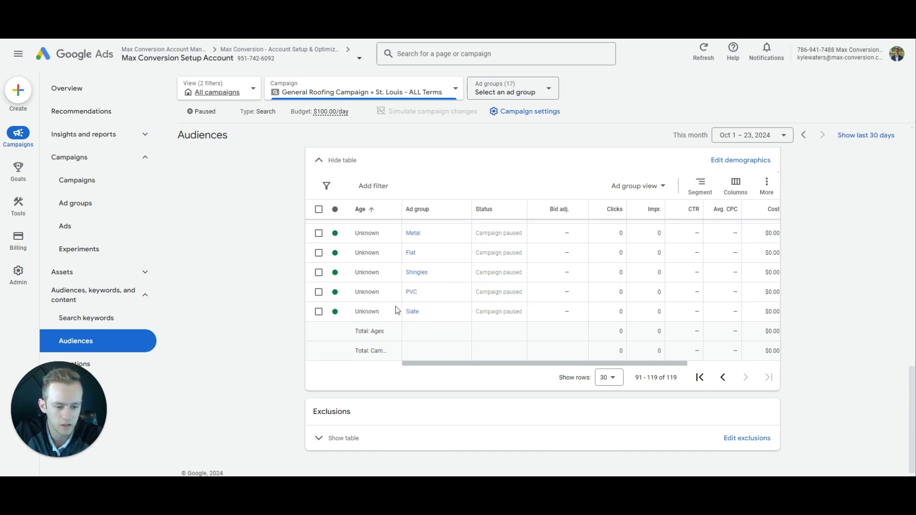
# - Switch to the Household income breakdown and page through its ad group rows
pyautogui.scroll(3, 362, 320)
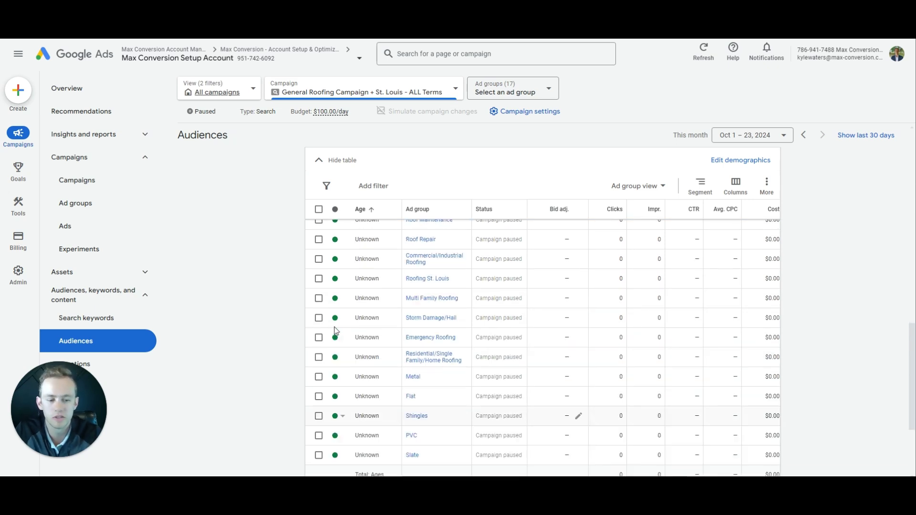
pyautogui.scroll(10, 336, 331)
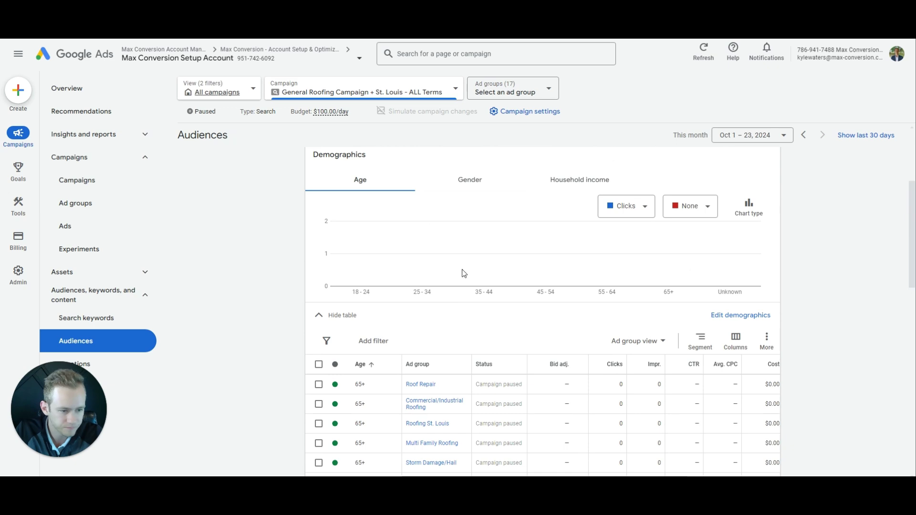
pyautogui.click(592, 182)
pyautogui.scroll(-3, 445, 368)
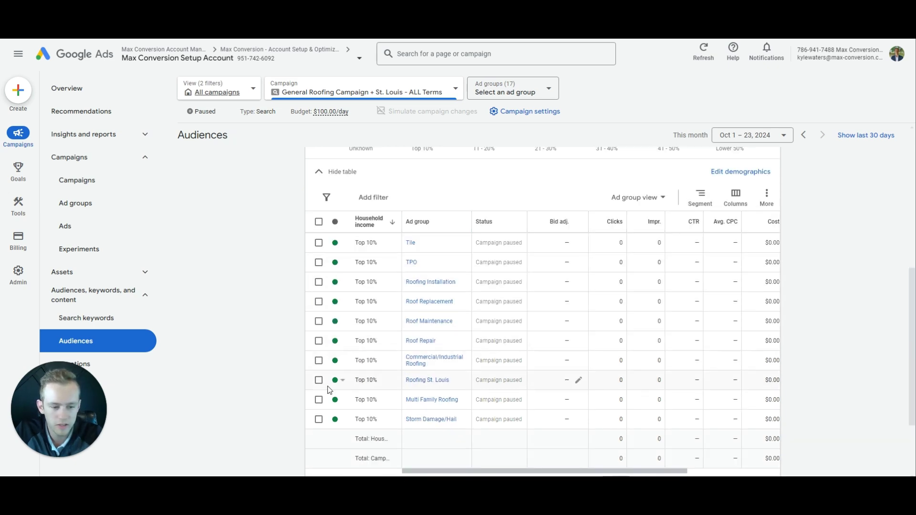
pyautogui.scroll(-2, 760, 441)
pyautogui.click(748, 378)
pyautogui.scroll(5, 380, 311)
pyautogui.scroll(-5, 380, 311)
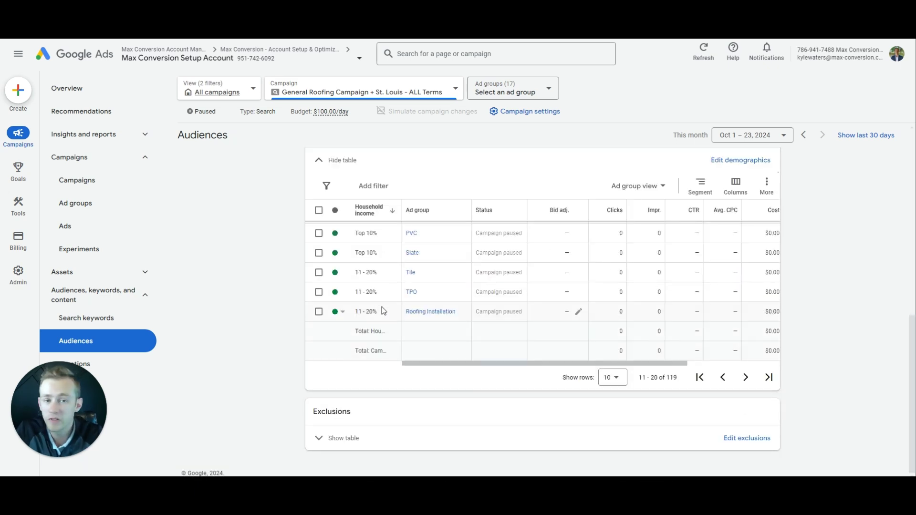
pyautogui.click(722, 378)
pyautogui.scroll(4, 649, 375)
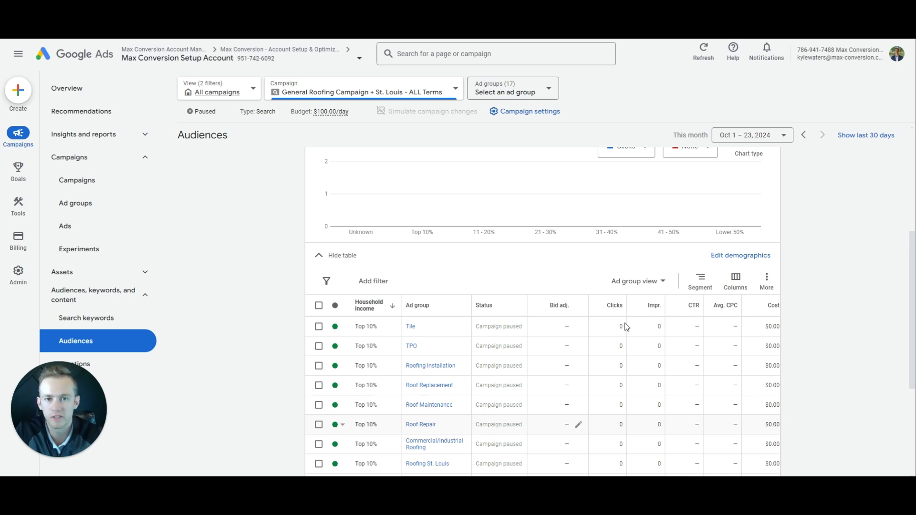
pyautogui.scroll(-2, 363, 334)
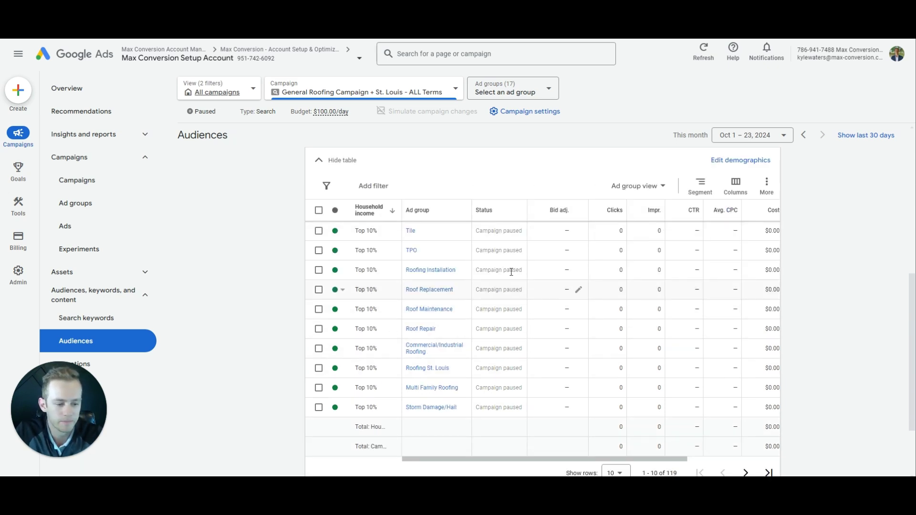
pyautogui.scroll(3, 371, 289)
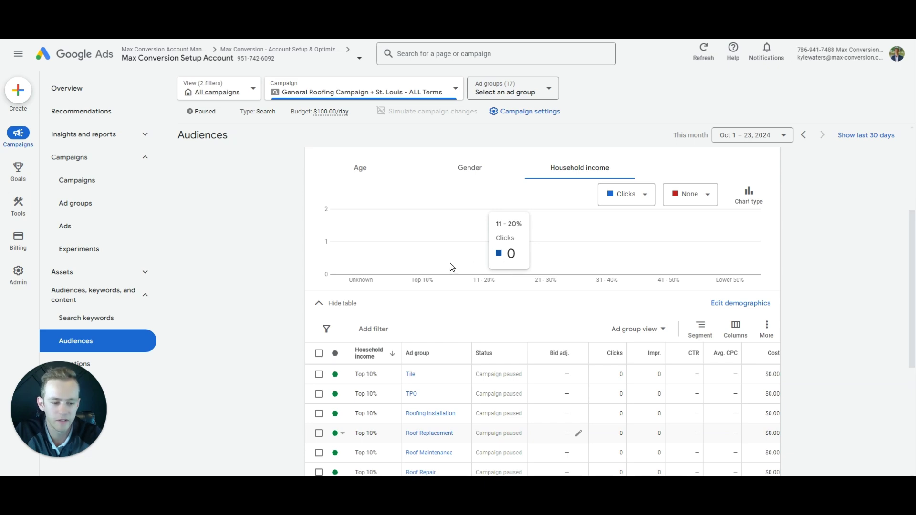
pyautogui.scroll(3, 348, 327)
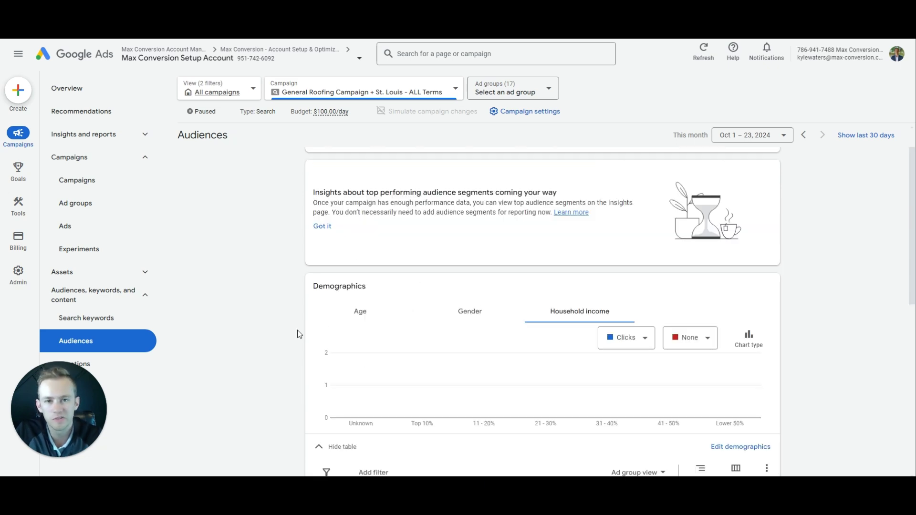
pyautogui.scroll(1, 296, 330)
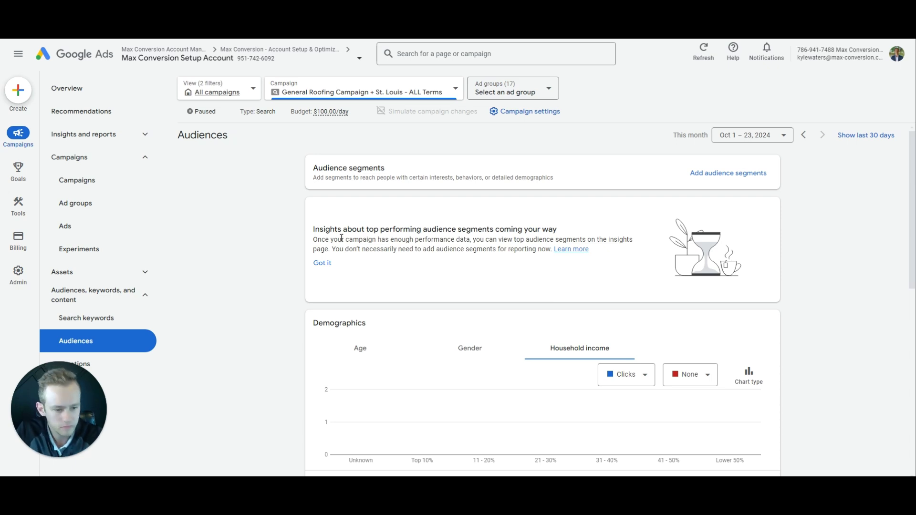
pyautogui.scroll(-4, 339, 240)
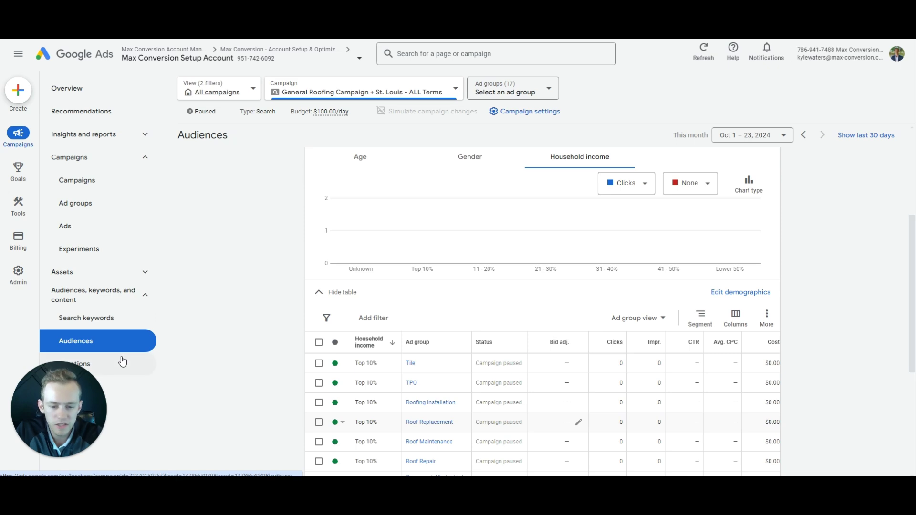
# - Open the campaign's location targeting and zoom the map into the St. Louis locations
pyautogui.click(121, 321)
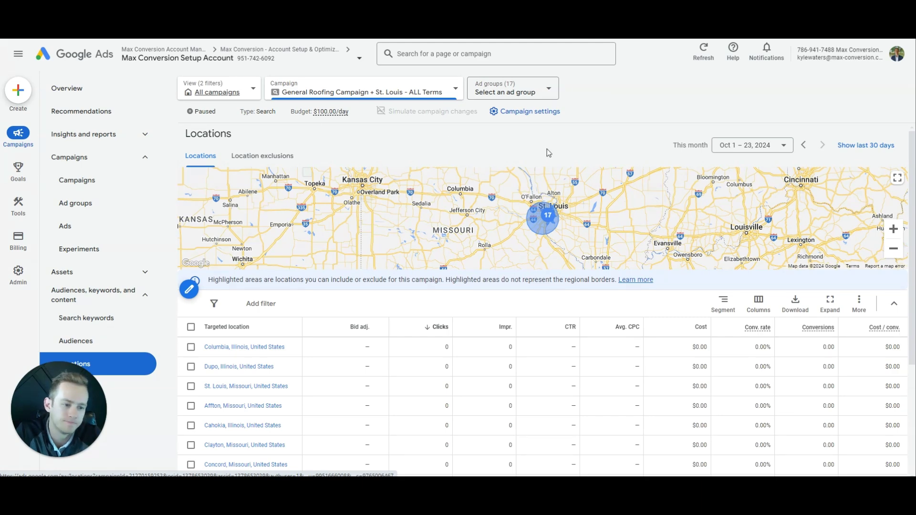
pyautogui.scroll(-3, 548, 143)
pyautogui.scroll(3, 550, 210)
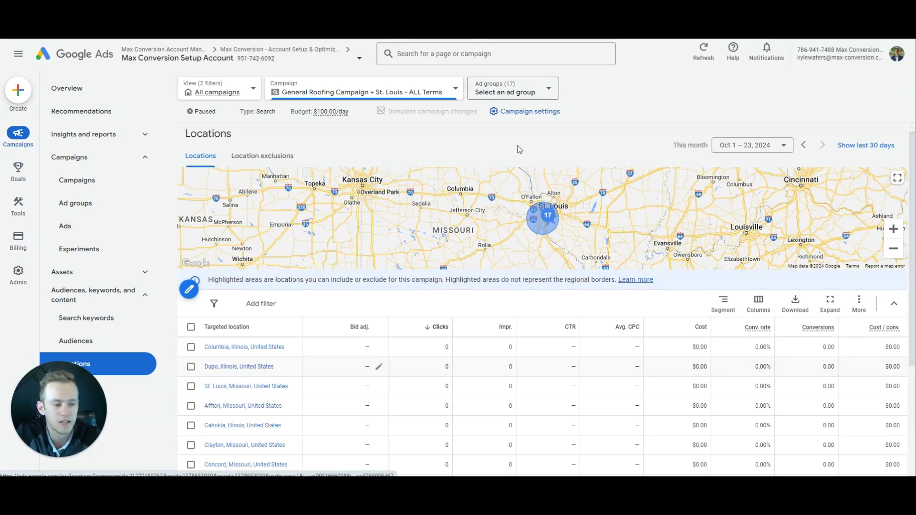
pyautogui.scroll(-3, 550, 190)
pyautogui.scroll(3, 552, 227)
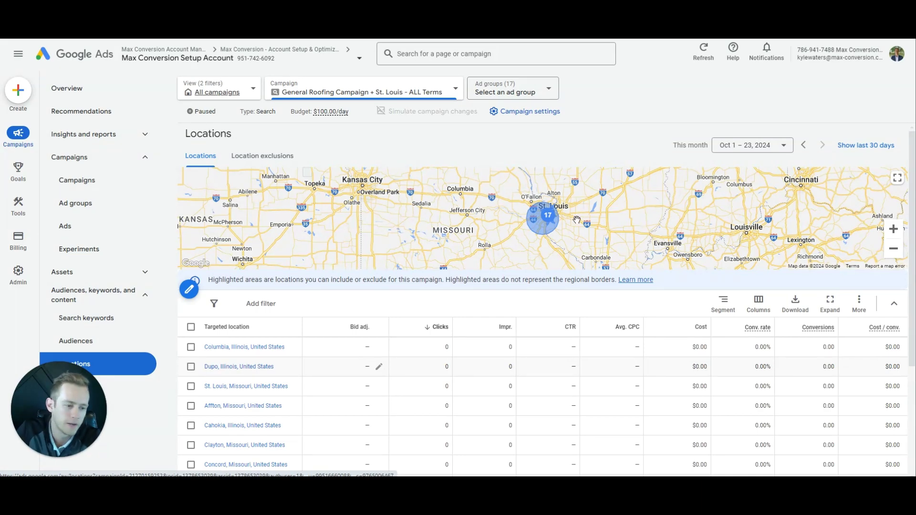
pyautogui.click(530, 214)
pyautogui.scroll(1, 534, 214)
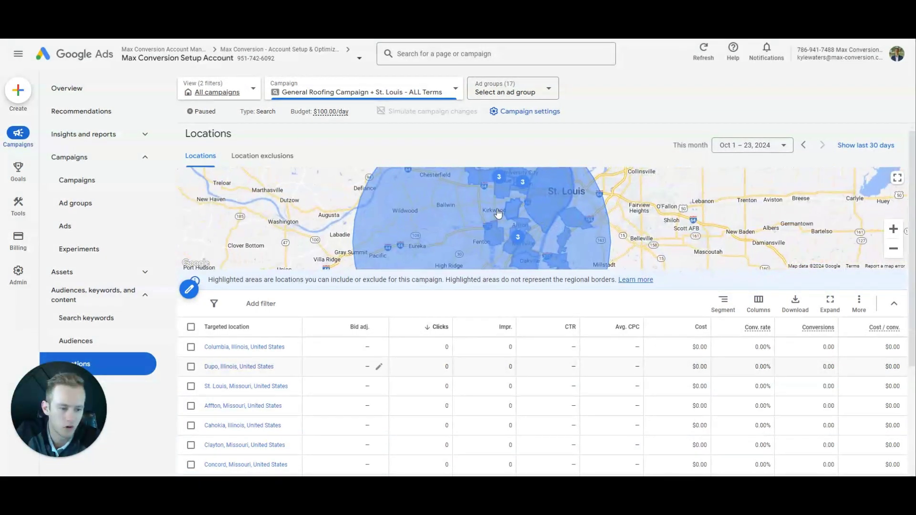
pyautogui.scroll(-1, 553, 214)
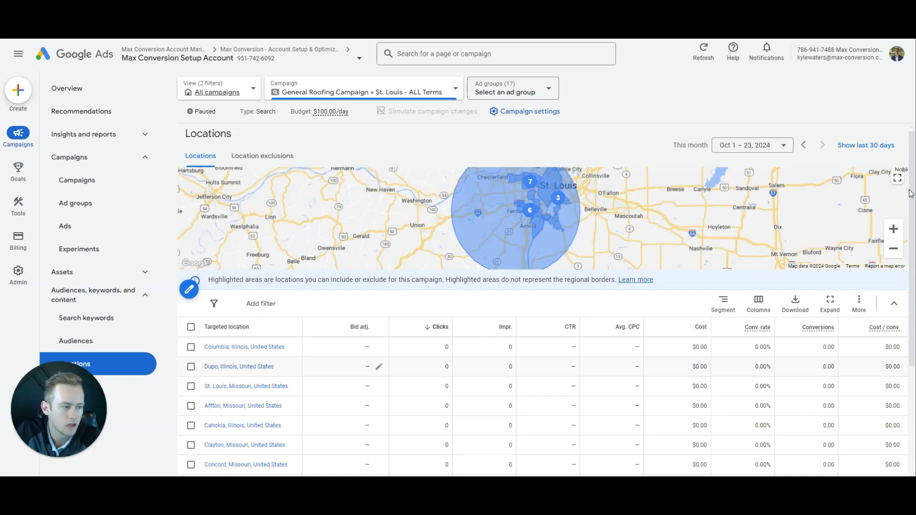
pyautogui.scroll(-3, 215, 292)
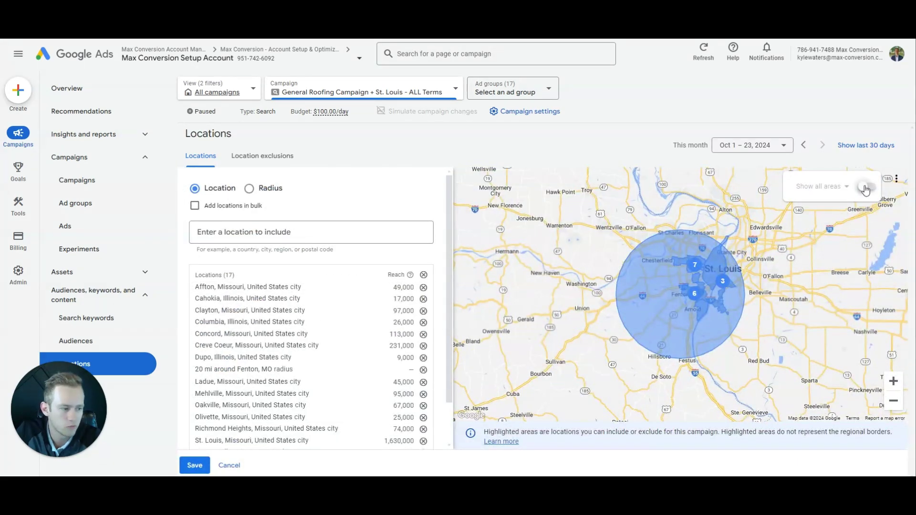
# - Show the map by postal code and include 63122, 63116, 63119 and 63126 in targeting
pyautogui.click(896, 179)
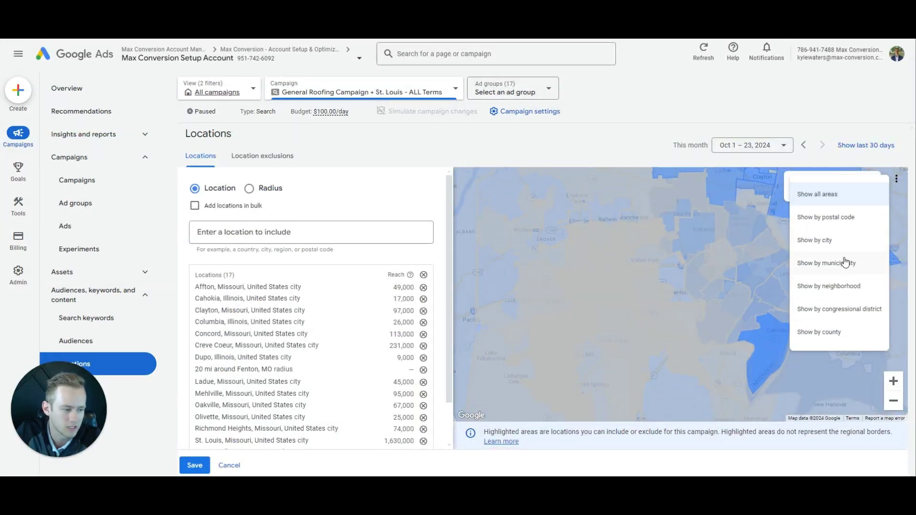
pyautogui.click(830, 218)
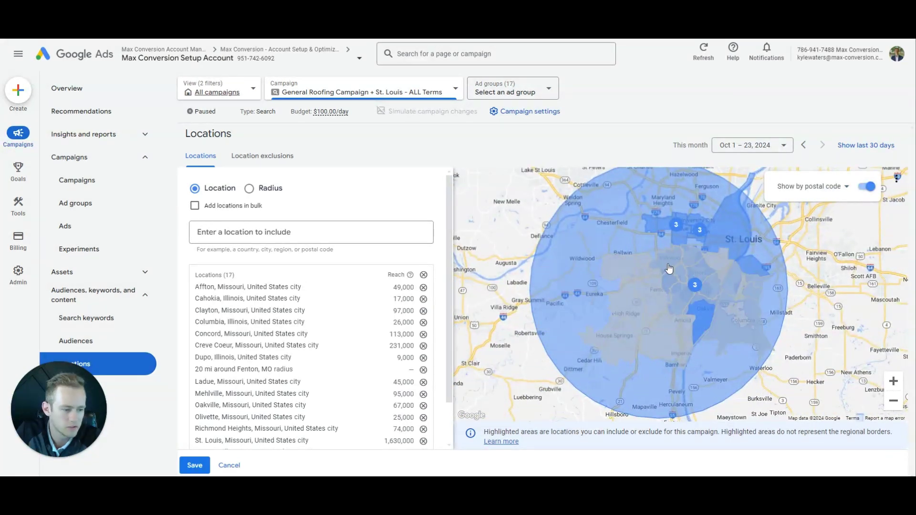
pyautogui.click(695, 267)
pyautogui.click(630, 244)
pyautogui.click(694, 274)
pyautogui.click(655, 250)
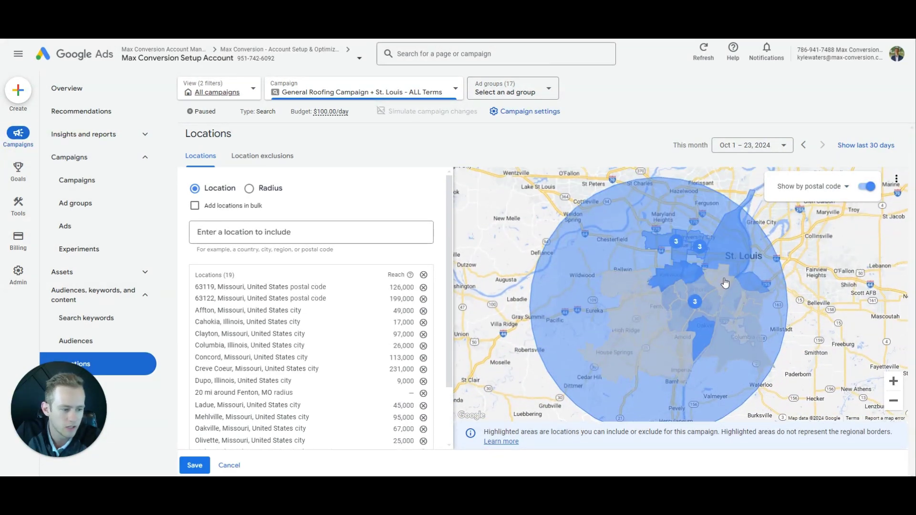
pyautogui.click(716, 283)
pyautogui.click(685, 252)
pyautogui.click(675, 291)
pyautogui.click(648, 267)
# - Include postal codes 63021, 63026, 63088, 63127 and 63128, then pan the map west
pyautogui.click(626, 289)
pyautogui.click(592, 264)
pyautogui.click(653, 319)
pyautogui.click(621, 292)
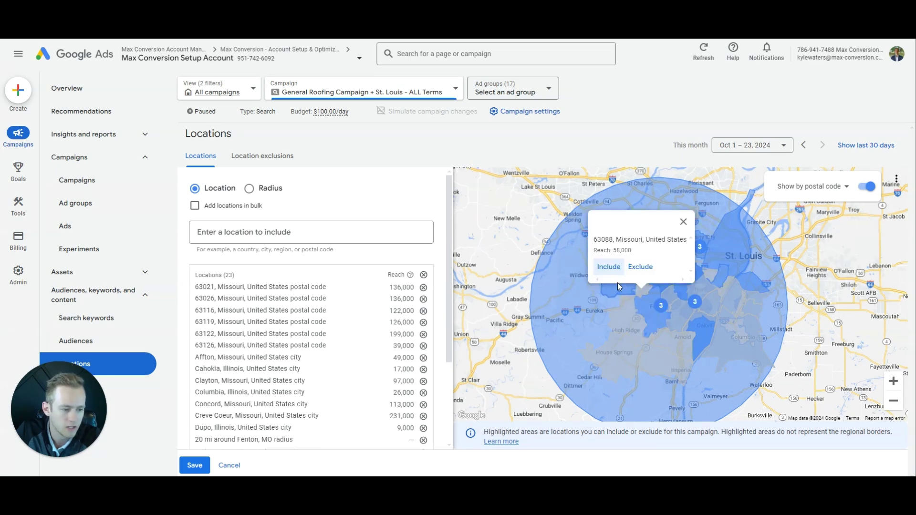
pyautogui.click(610, 267)
pyautogui.click(668, 295)
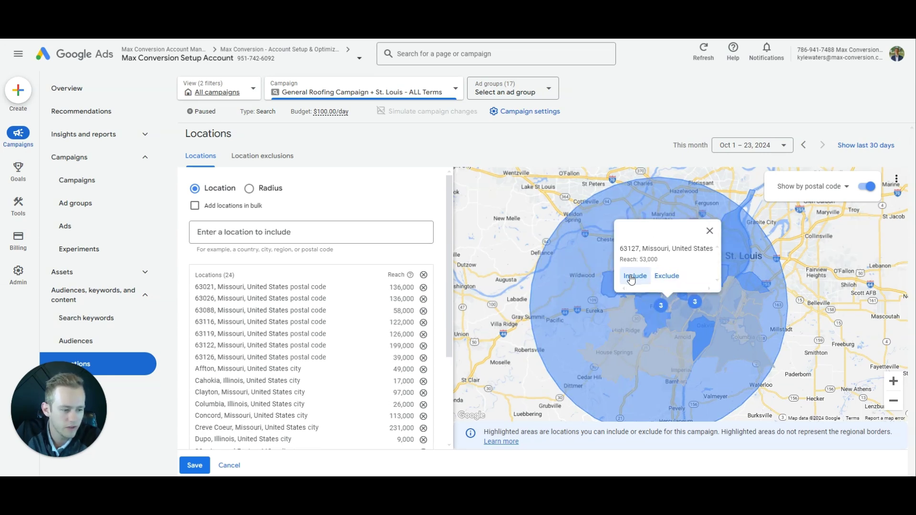
pyautogui.click(631, 277)
pyautogui.click(668, 315)
pyautogui.click(635, 296)
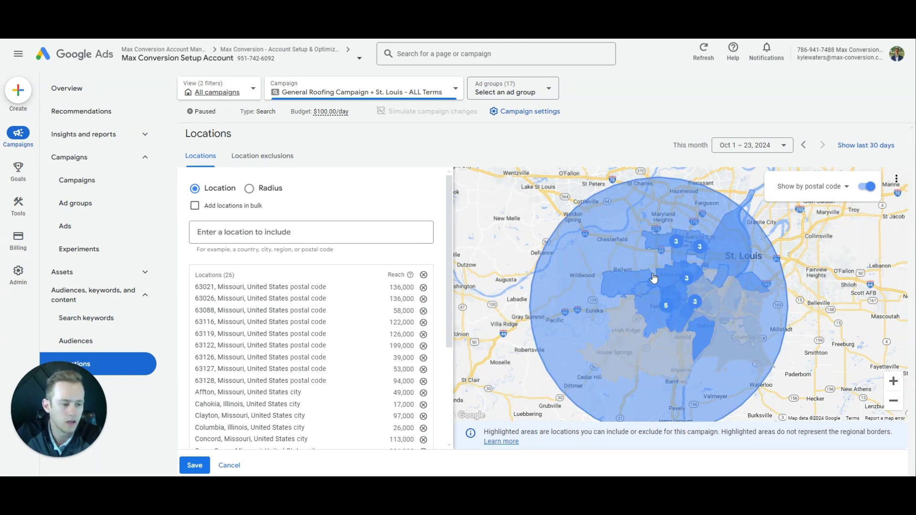
pyautogui.moveTo(655, 278); pyautogui.dragTo(648, 311)
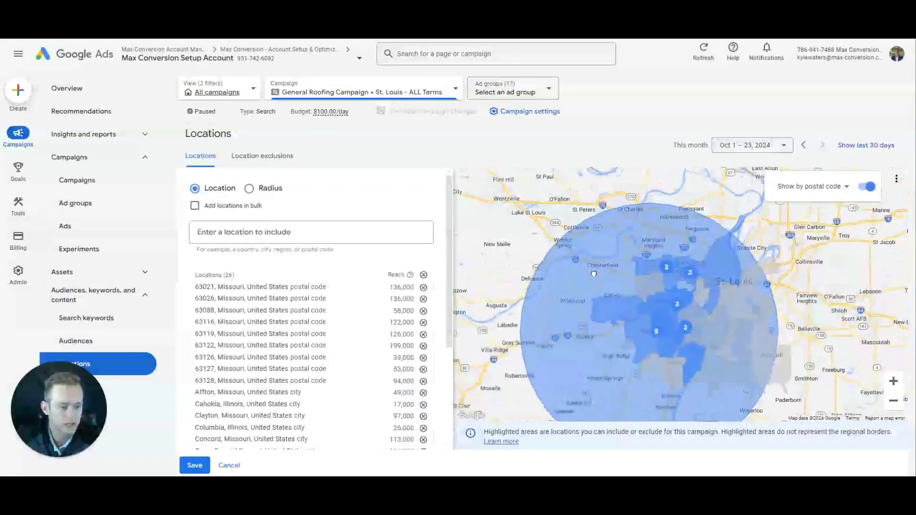
pyautogui.moveTo(595, 278); pyautogui.dragTo(720, 332)
pyautogui.moveTo(592, 231); pyautogui.dragTo(587, 267)
# - Include northwest postal codes 63379, 63348, 63366, 63368 and 63357 in targeting
pyautogui.click(591, 256)
pyautogui.click(606, 252)
pyautogui.moveTo(642, 411); pyautogui.dragTo(627, 282)
pyautogui.click(626, 282)
pyautogui.click(595, 252)
pyautogui.click(695, 262)
pyautogui.click(660, 252)
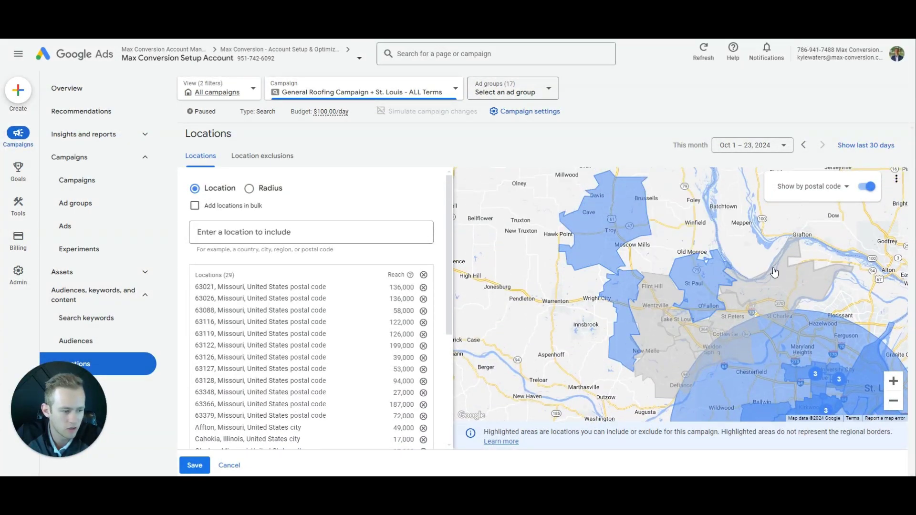
pyautogui.click(686, 340)
pyautogui.click(666, 311)
pyautogui.click(673, 318)
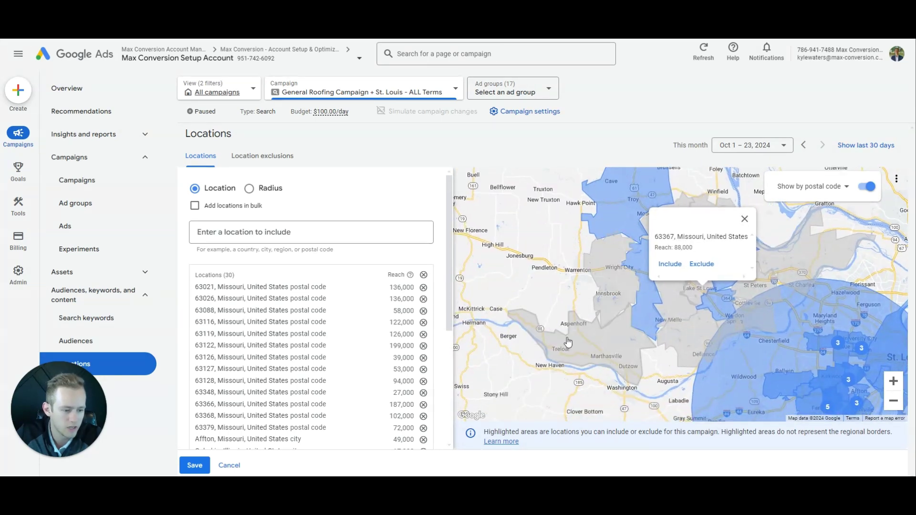
pyautogui.click(557, 344)
pyautogui.click(551, 315)
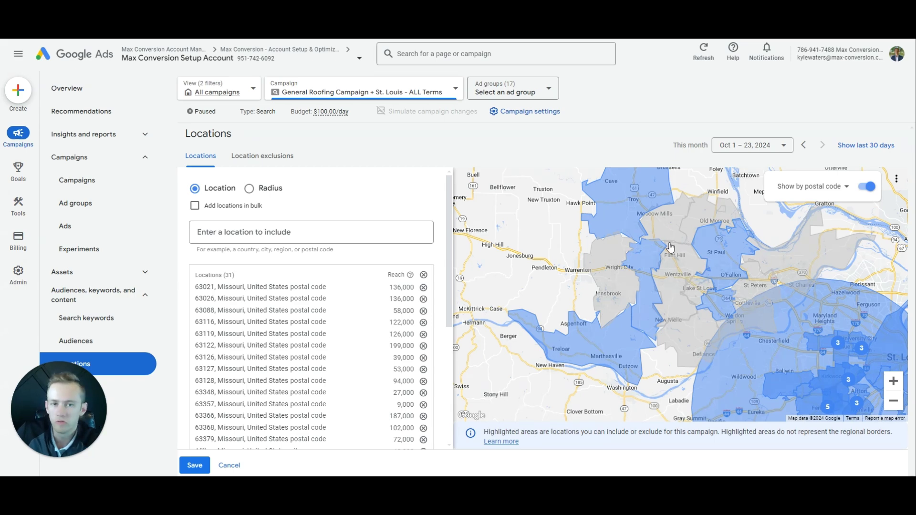
# - Remove 63357, 63348, 63366, 63368 and one other new postal code, then cancel without saving
pyautogui.click(590, 344)
pyautogui.click(625, 316)
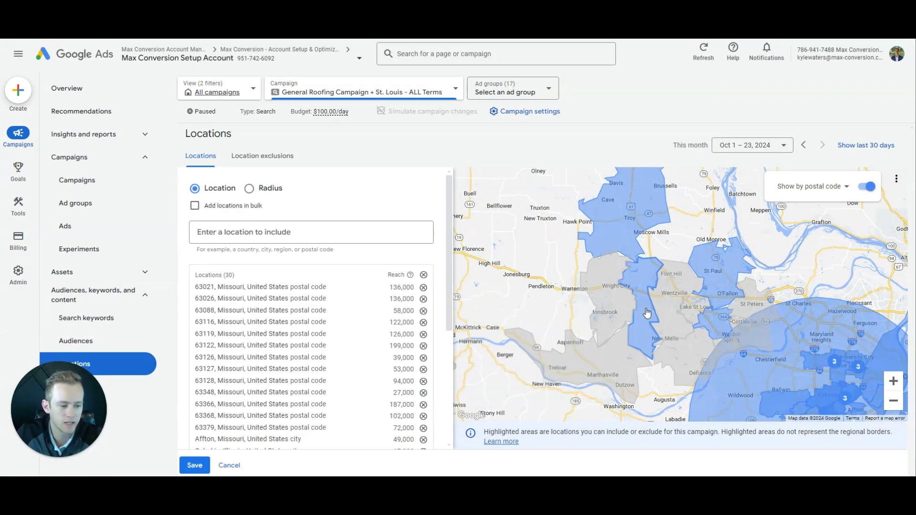
pyautogui.click(645, 309)
pyautogui.click(674, 291)
pyautogui.click(729, 206)
pyautogui.click(712, 250)
pyautogui.click(754, 340)
pyautogui.click(783, 318)
pyautogui.click(674, 385)
pyautogui.click(705, 368)
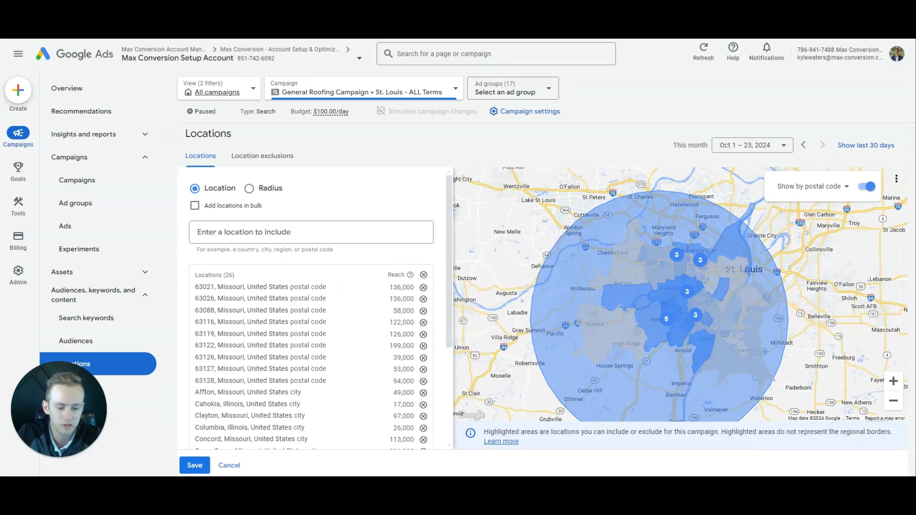
pyautogui.click(229, 465)
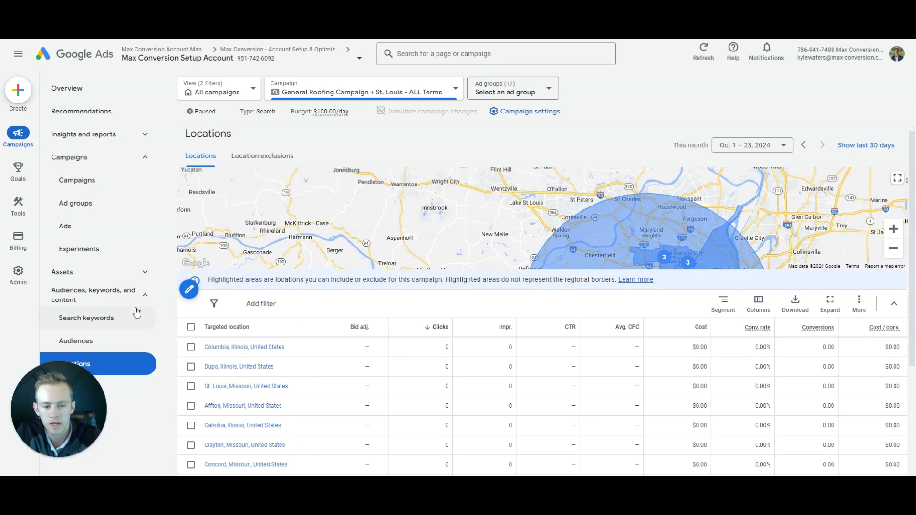
# - Open Search keywords and check that 'tile roof installation' stays on Phrase match
pyautogui.click(137, 319)
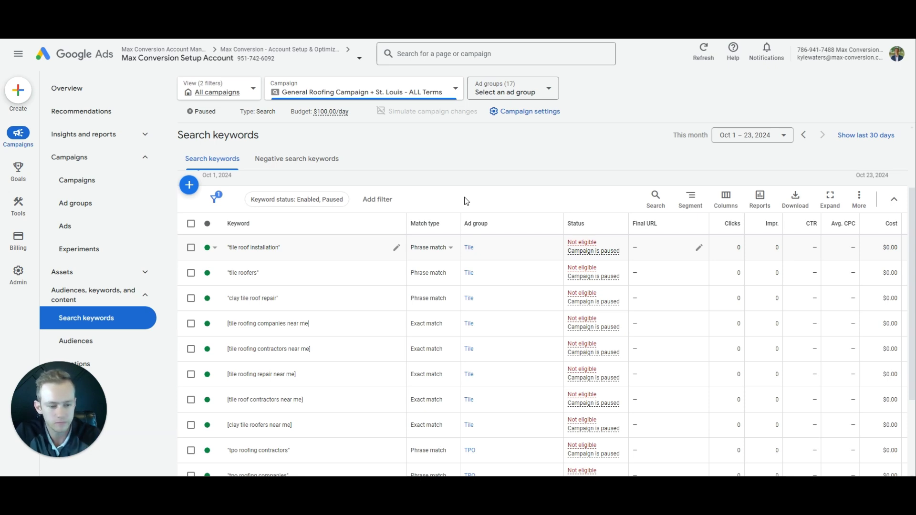
pyautogui.click(442, 248)
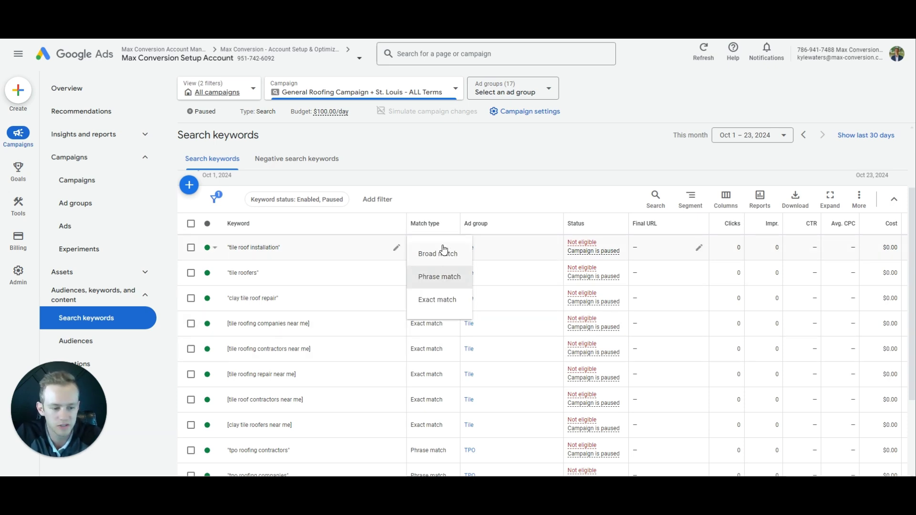
pyautogui.click(448, 204)
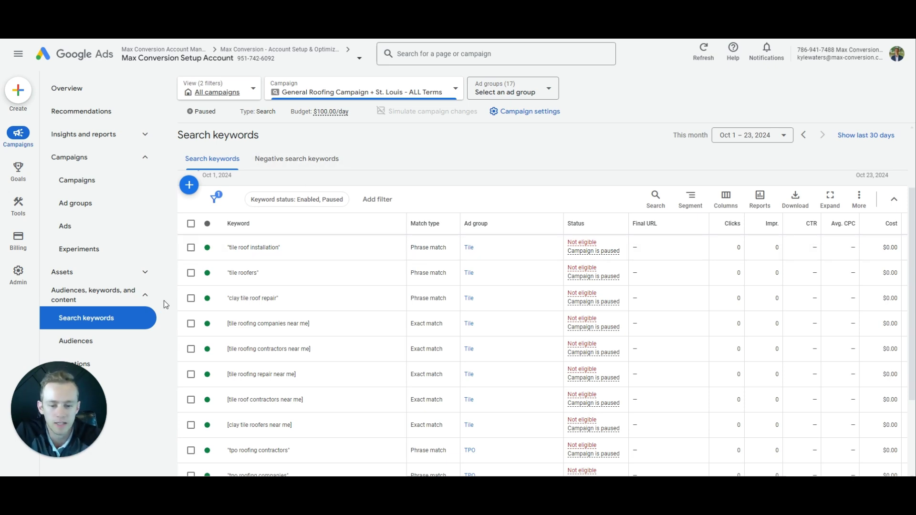
pyautogui.click(146, 298)
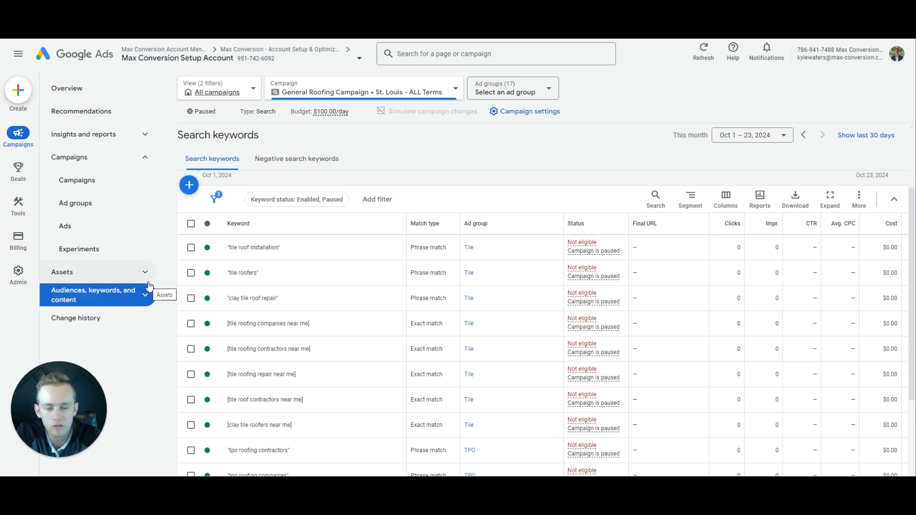
pyautogui.click(149, 158)
pyautogui.click(150, 140)
pyautogui.click(147, 136)
pyautogui.click(144, 204)
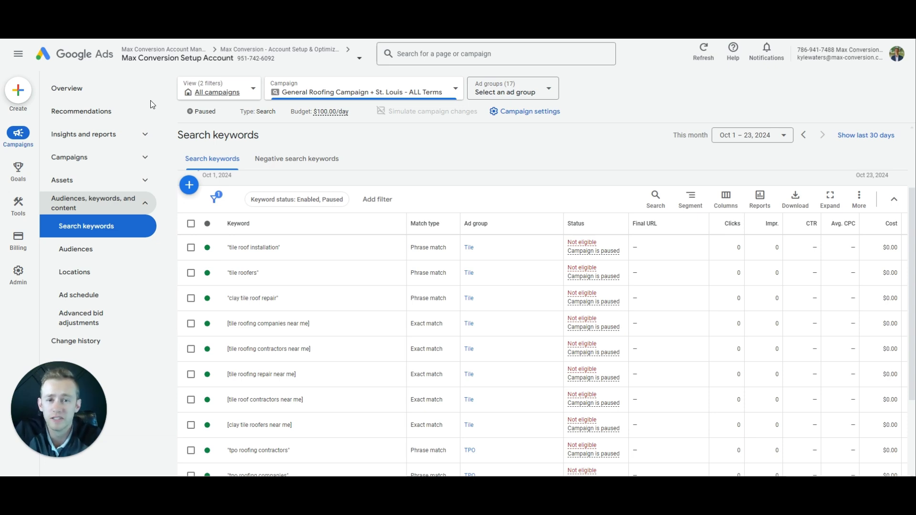
pyautogui.click(132, 109)
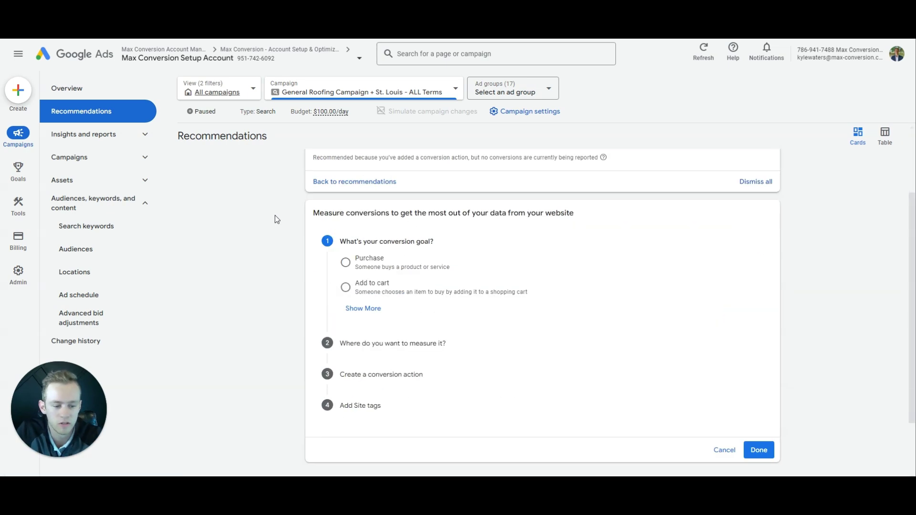
pyautogui.click(147, 202)
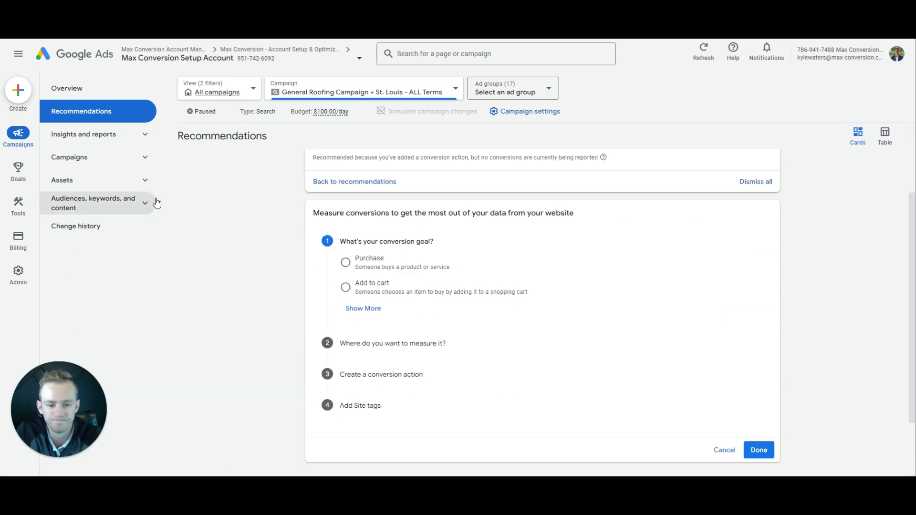
pyautogui.click(150, 203)
pyautogui.click(143, 227)
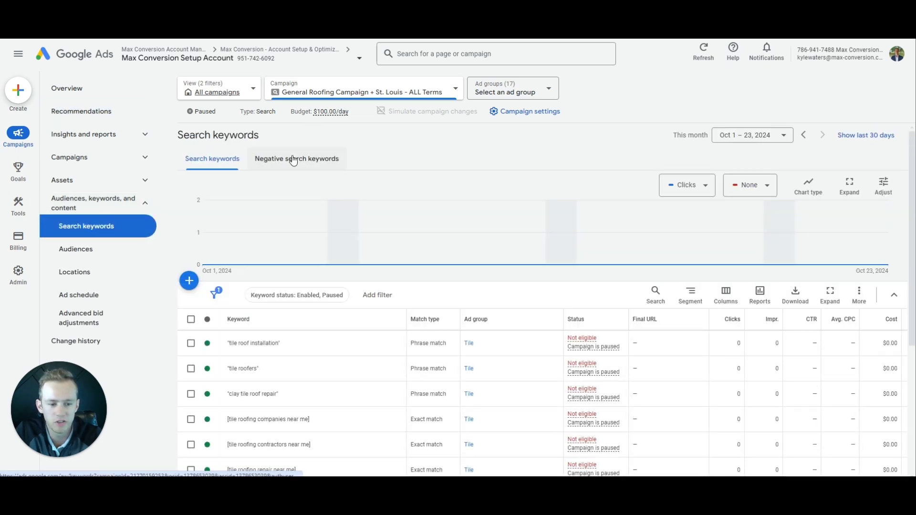
pyautogui.click(295, 158)
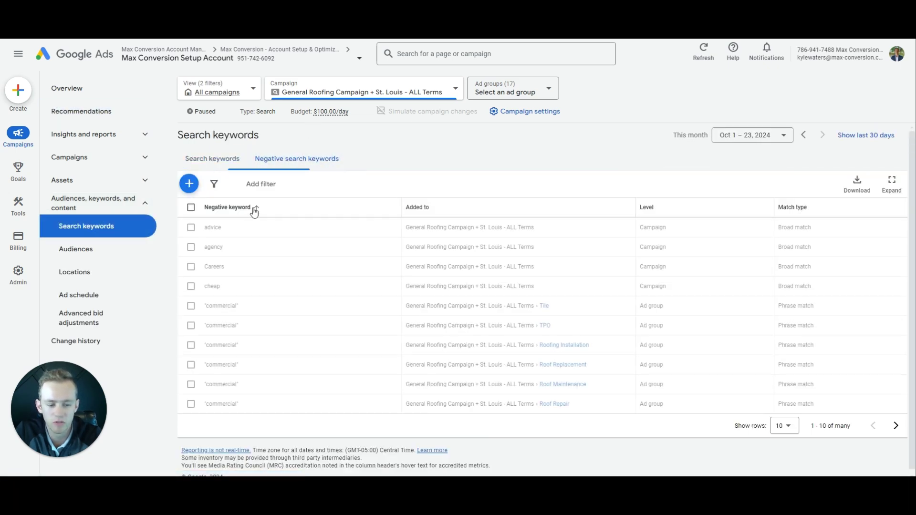
pyautogui.click(228, 165)
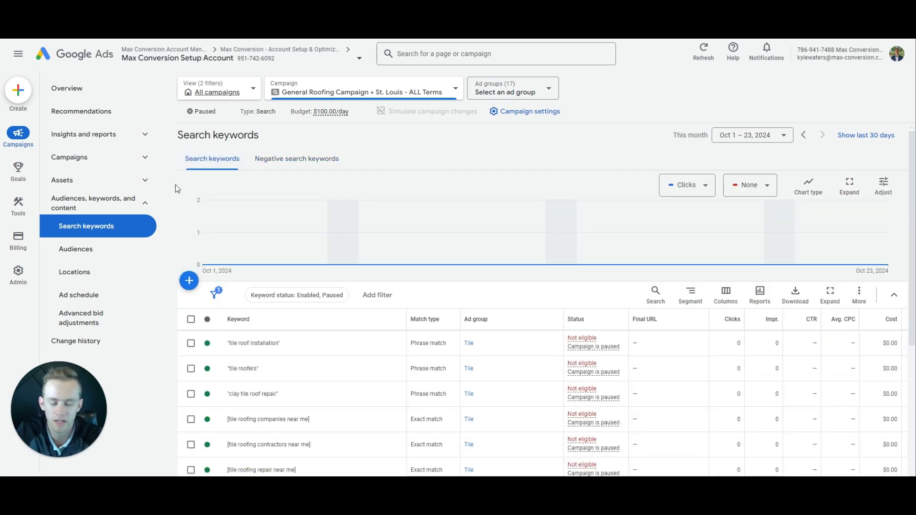
pyautogui.click(148, 215)
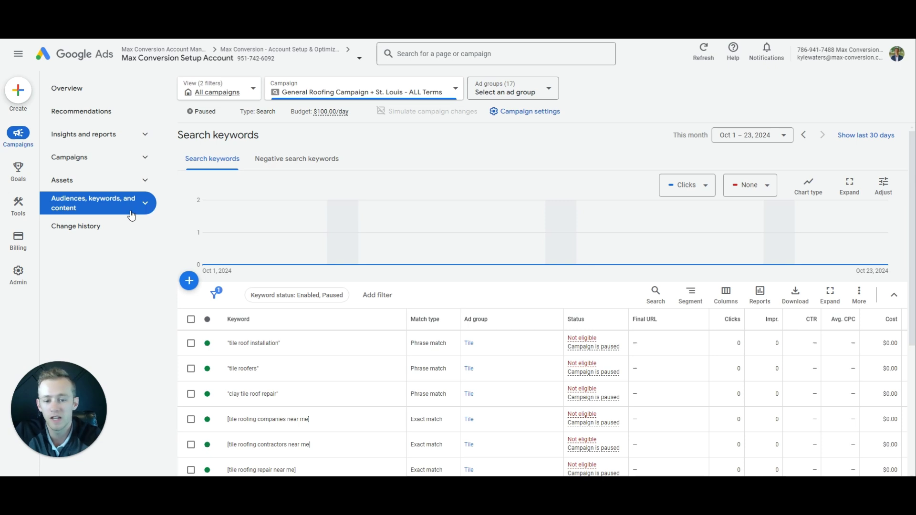